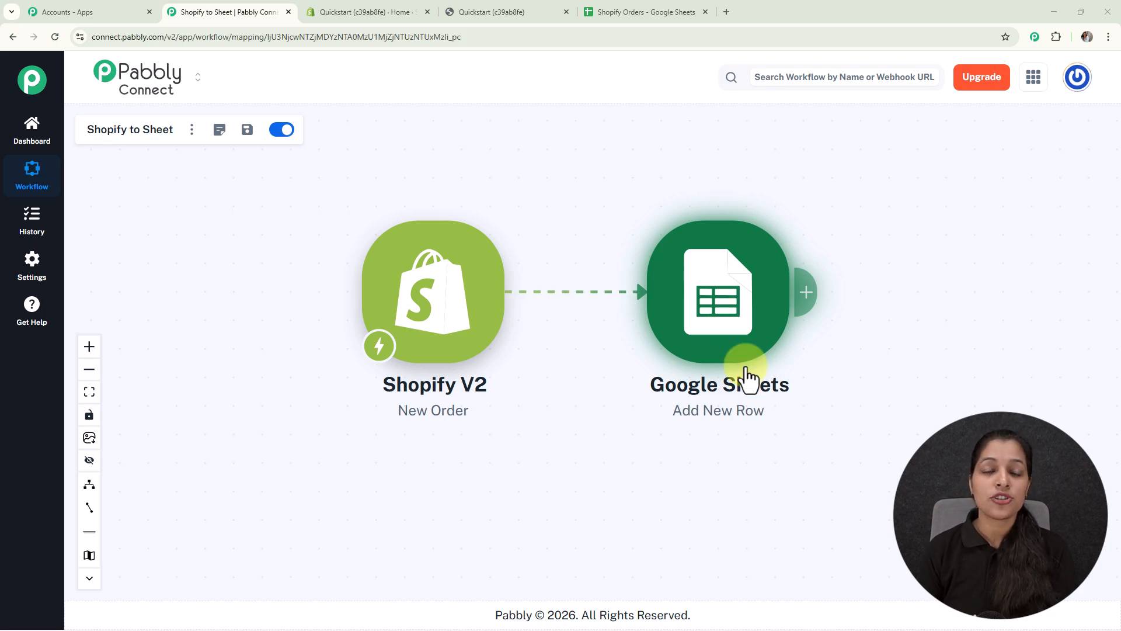
Switch to the Quickstart storefront, add one HydraDew Moisturizing Cream to the cart and proceed to checkout.
{"action": "left_click", "coordinate": [512, 12]}
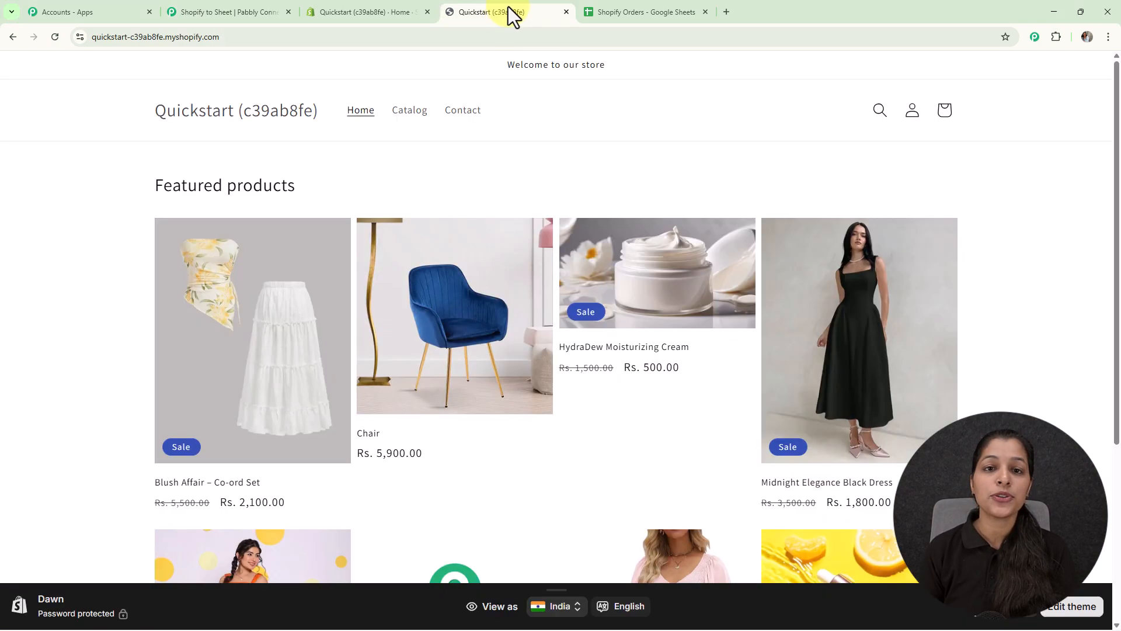
{"action": "left_click", "coordinate": [697, 295]}
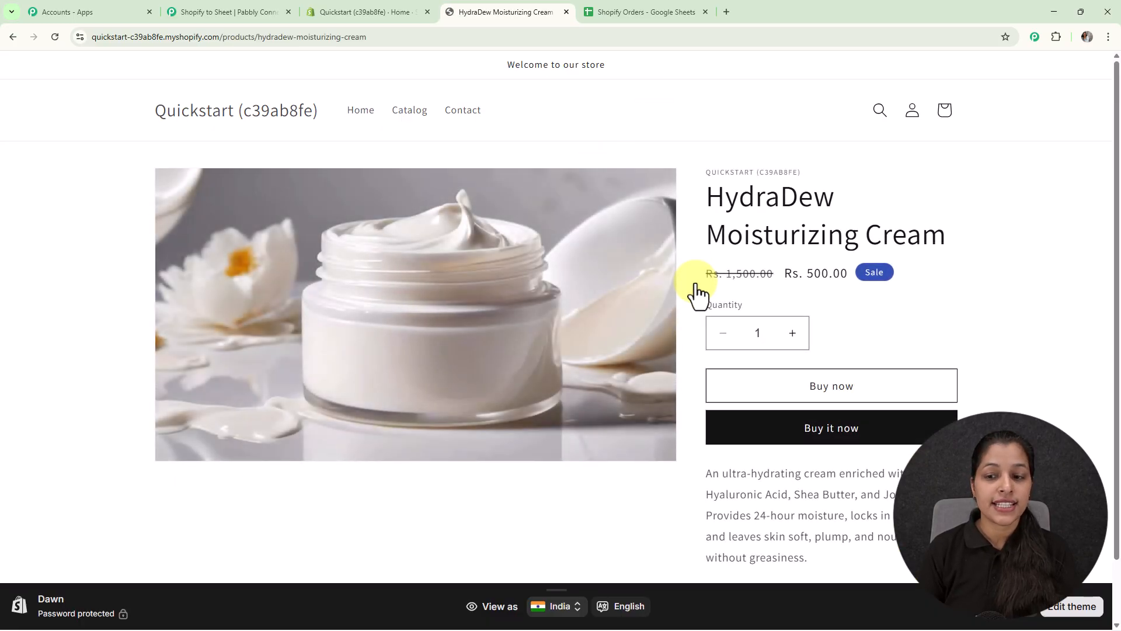
{"action": "left_click", "coordinate": [821, 384]}
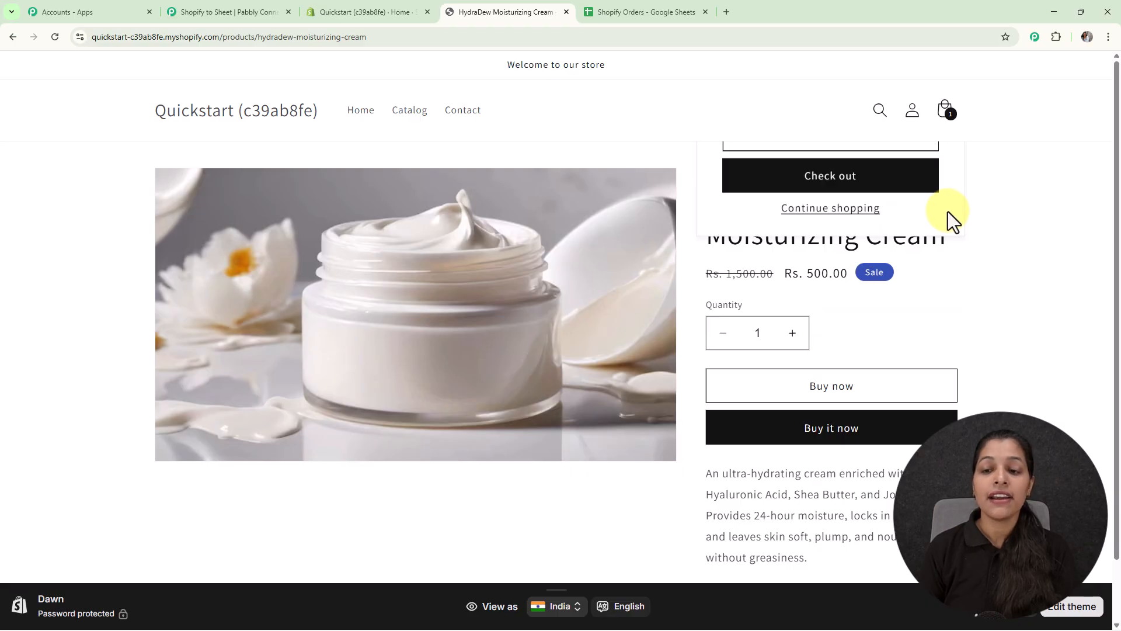
{"action": "left_click", "coordinate": [854, 321]}
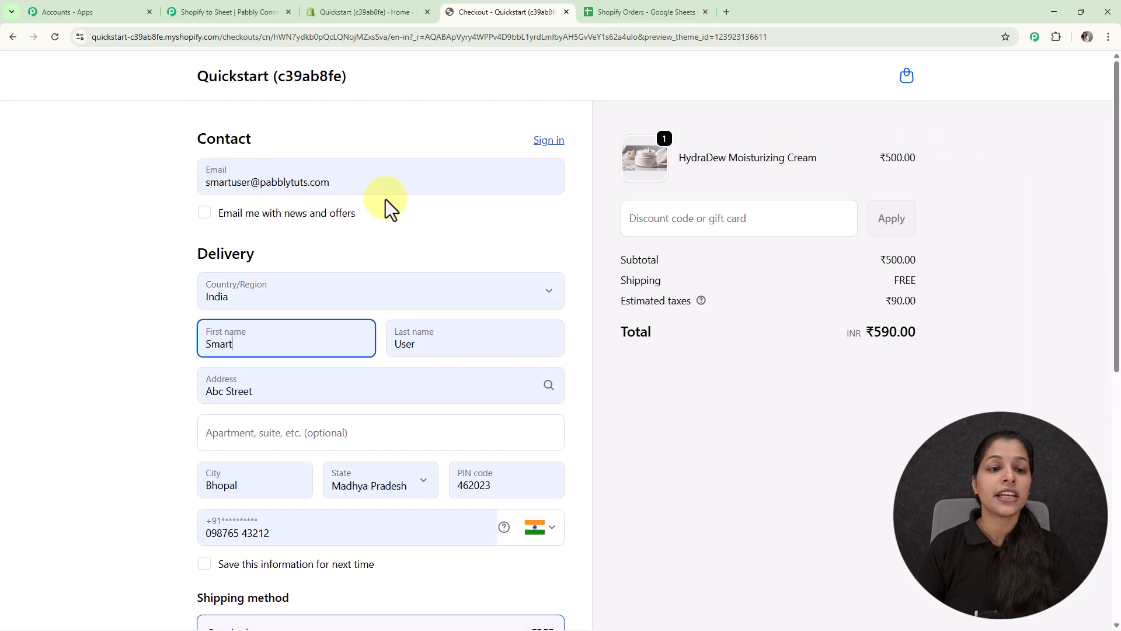
Enter the card number, expiration date and security code in the checkout's payment section and pay for the order.
{"action": "scroll", "coordinate": [385, 198], "scroll_direction": "down", "scroll_amount": 1}
{"action": "scroll", "coordinate": [274, 266], "scroll_direction": "down", "scroll_amount": 1}
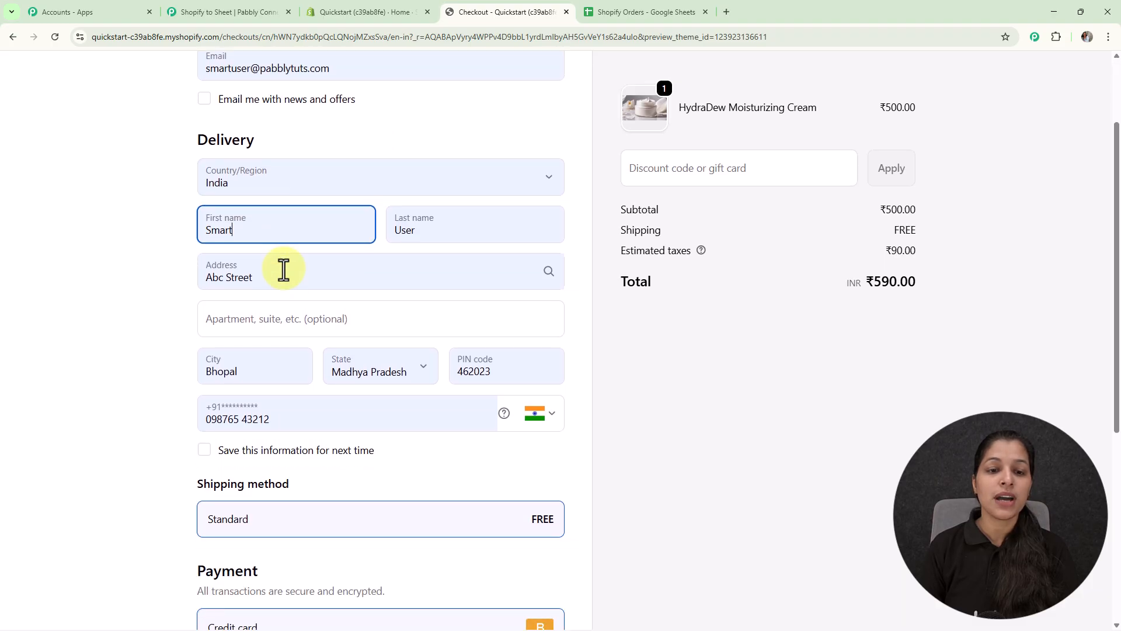
{"action": "scroll", "coordinate": [213, 212], "scroll_direction": "down", "scroll_amount": 3}
{"action": "scroll", "coordinate": [321, 187], "scroll_direction": "up", "scroll_amount": 3}
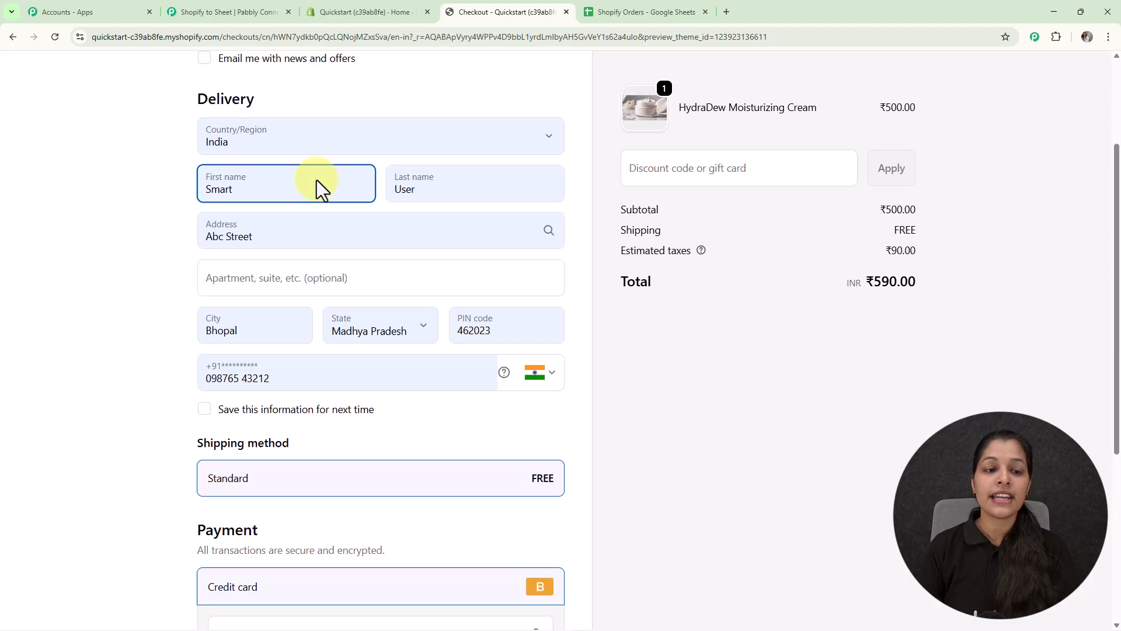
{"action": "scroll", "coordinate": [261, 261], "scroll_direction": "down", "scroll_amount": 2}
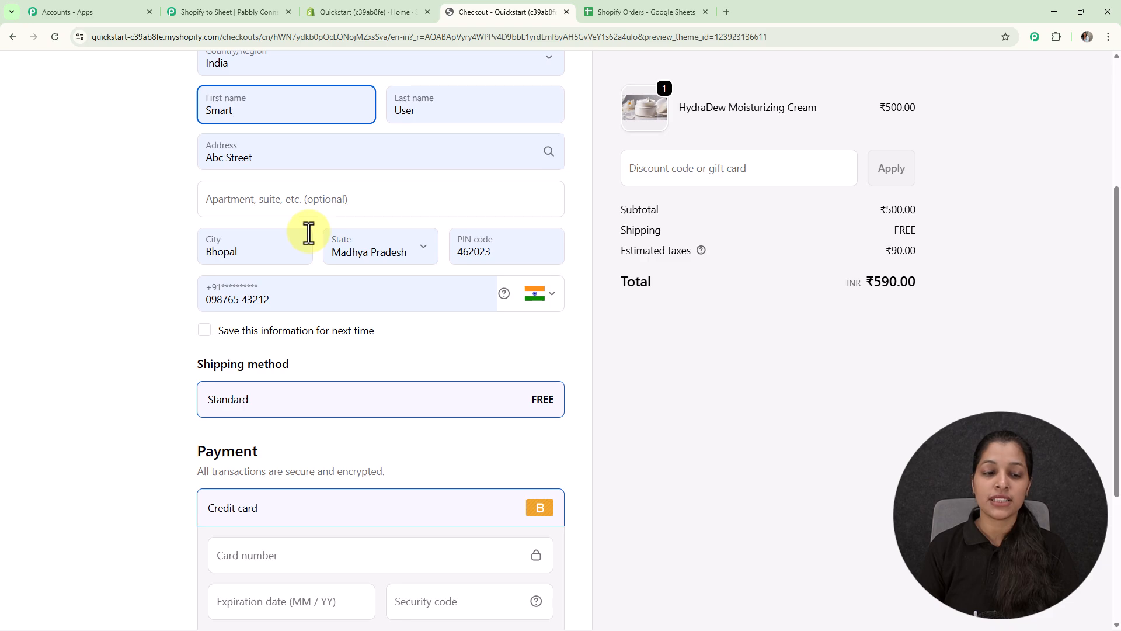
{"action": "scroll", "coordinate": [309, 232], "scroll_direction": "down", "scroll_amount": 1}
{"action": "scroll", "coordinate": [270, 245], "scroll_direction": "down", "scroll_amount": 3}
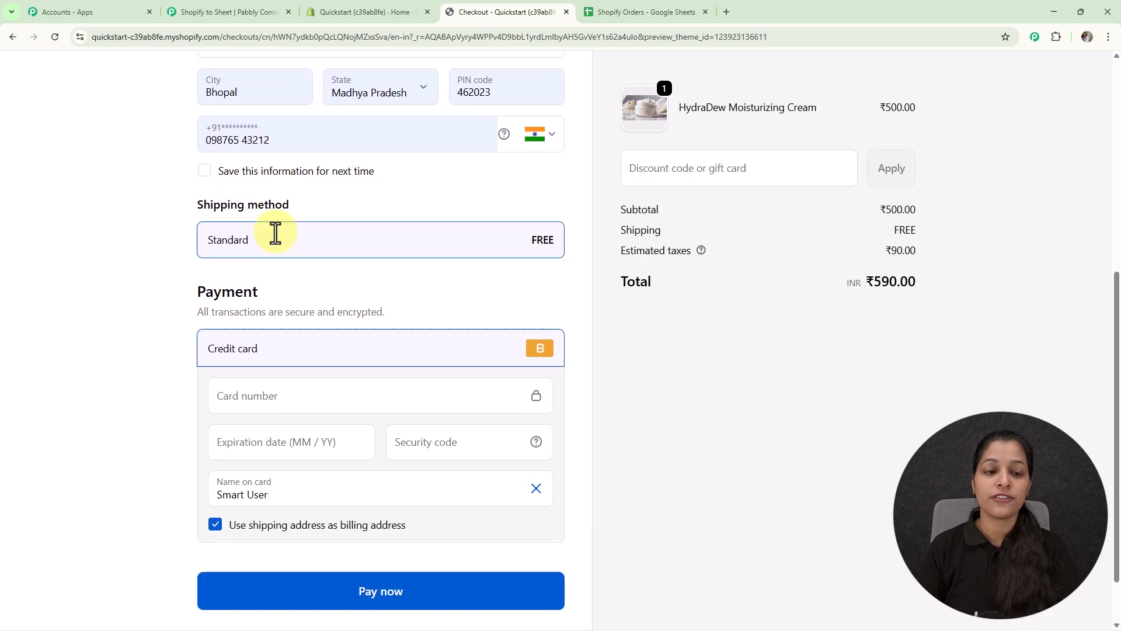
{"action": "left_click", "coordinate": [268, 330]}
{"action": "type", "text": "1"}
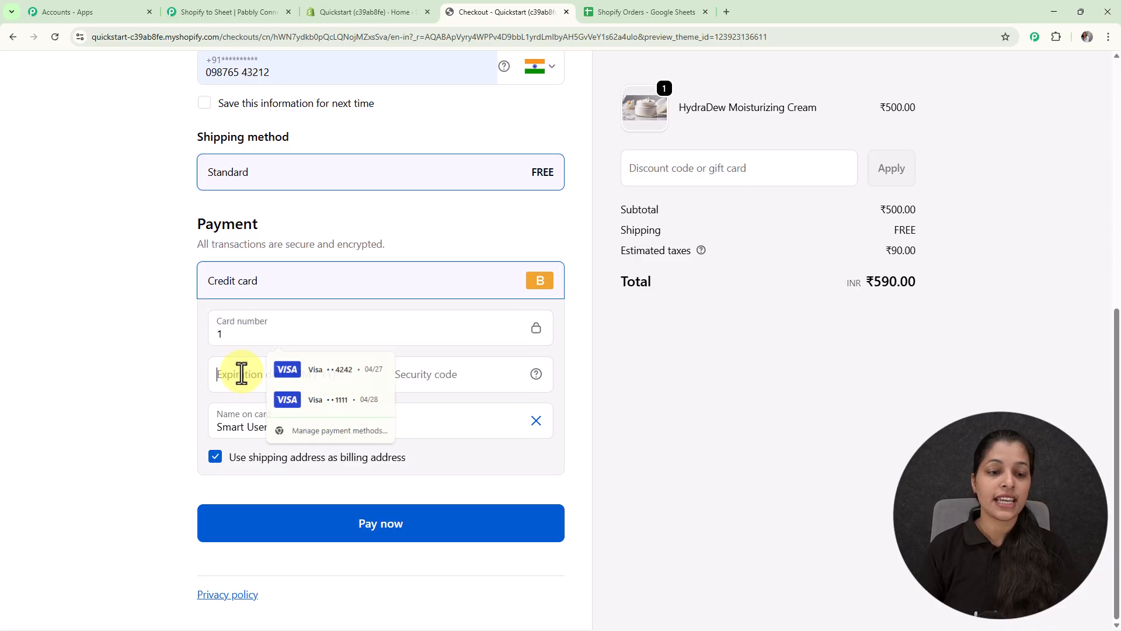
{"action": "left_click", "coordinate": [241, 374]}
{"action": "left_click", "coordinate": [286, 367]}
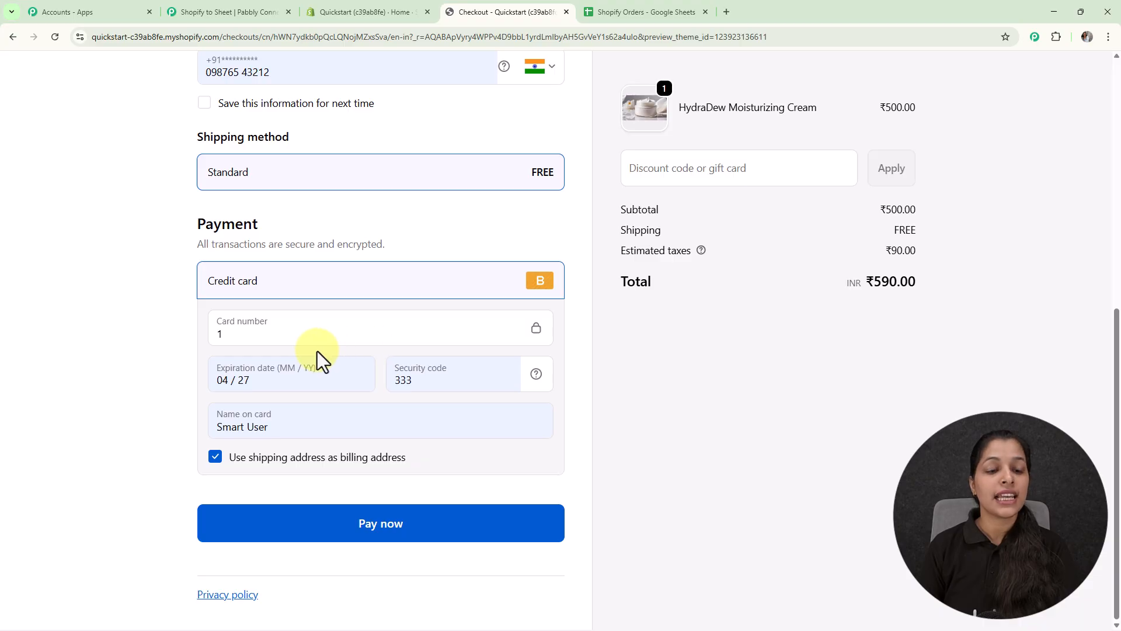
{"action": "left_click", "coordinate": [349, 531]}
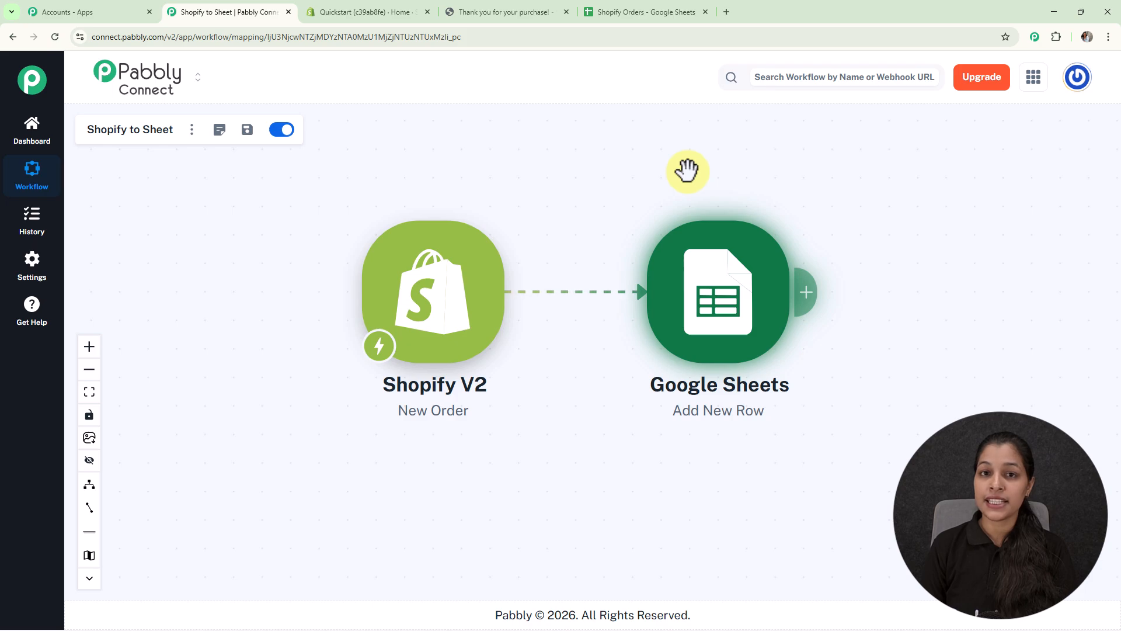
Open pabbly.com/connect in a new browser tab, sign in and access the Pabbly Connect dashboard.
{"action": "left_click", "coordinate": [726, 11]}
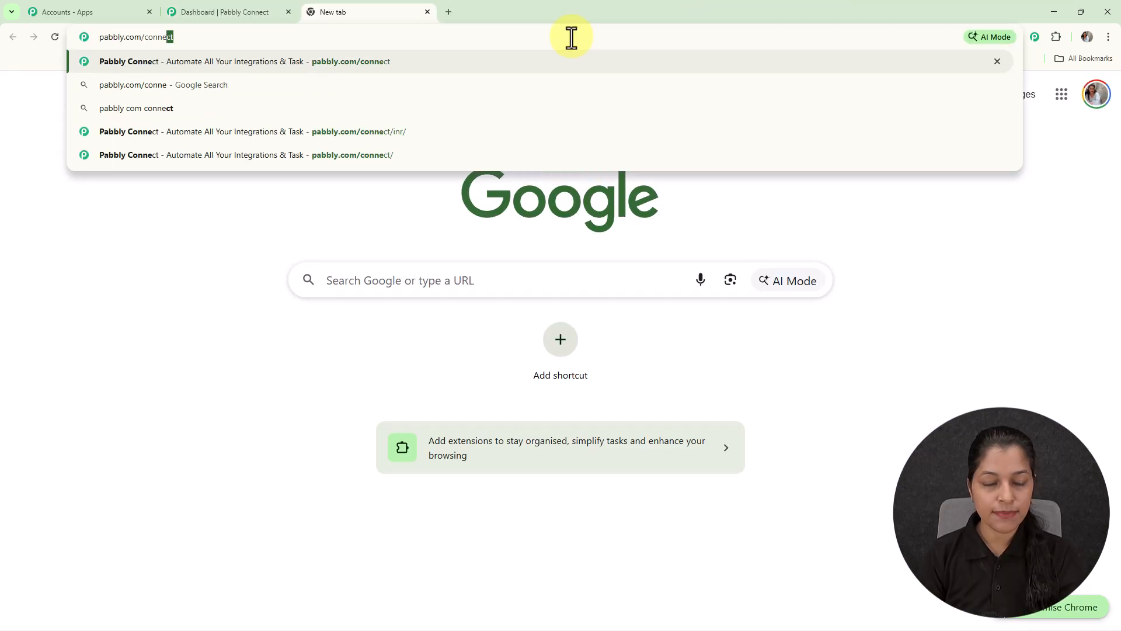
{"action": "key", "text": "Return"}
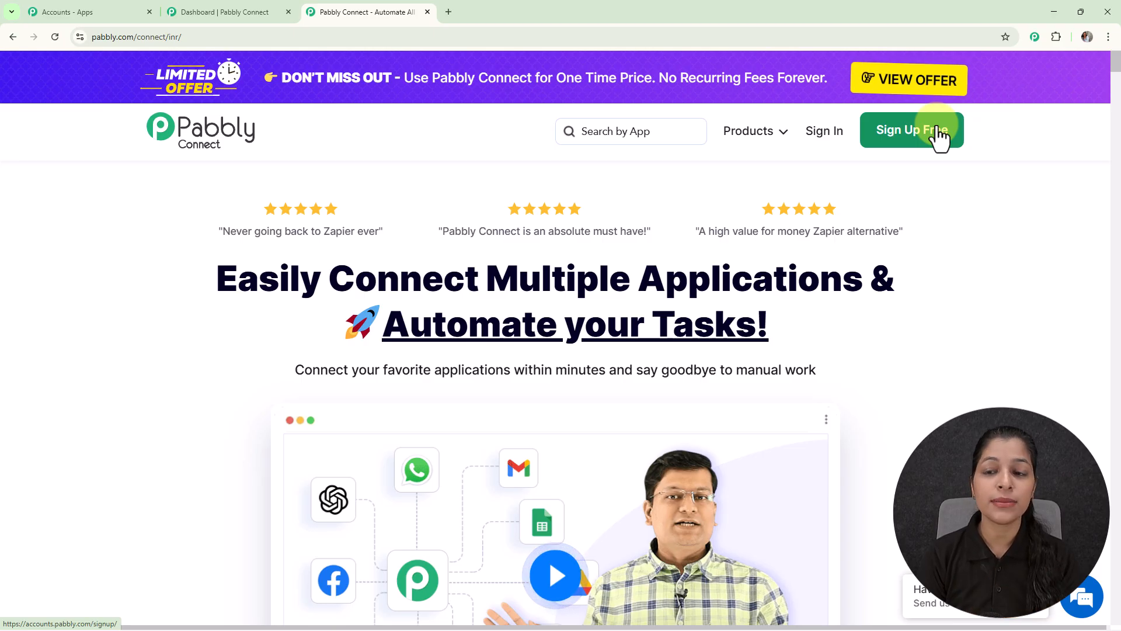
{"action": "left_click", "coordinate": [825, 133]}
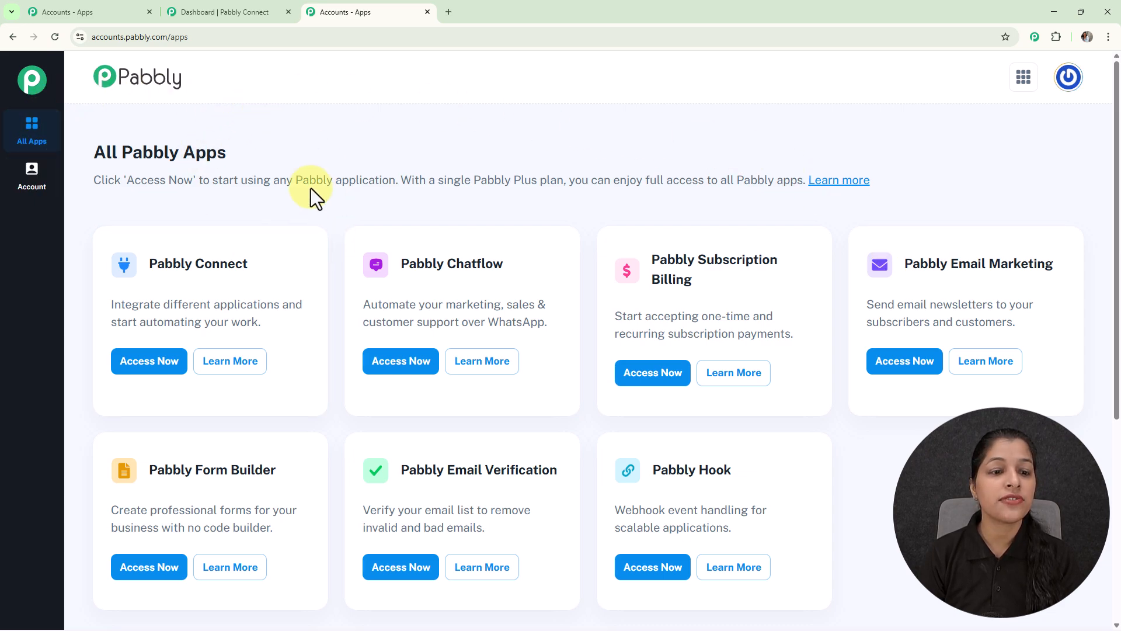
{"action": "left_click", "coordinate": [173, 374]}
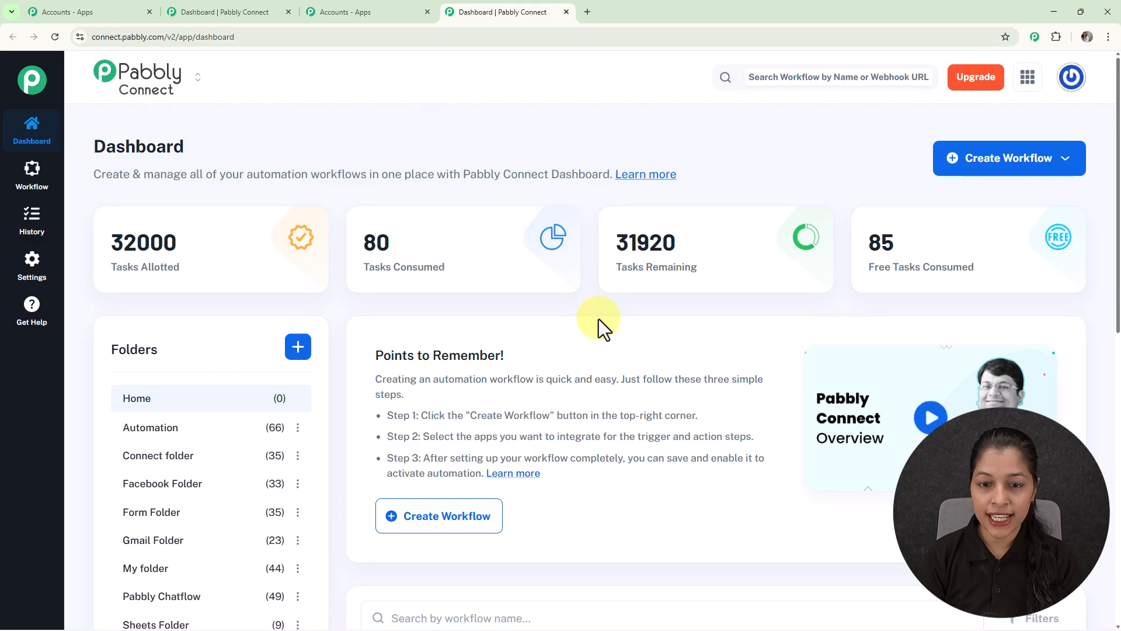
{"action": "scroll", "coordinate": [248, 415], "scroll_direction": "down", "scroll_amount": 1}
{"action": "scroll", "coordinate": [246, 475], "scroll_direction": "up", "scroll_amount": 1}
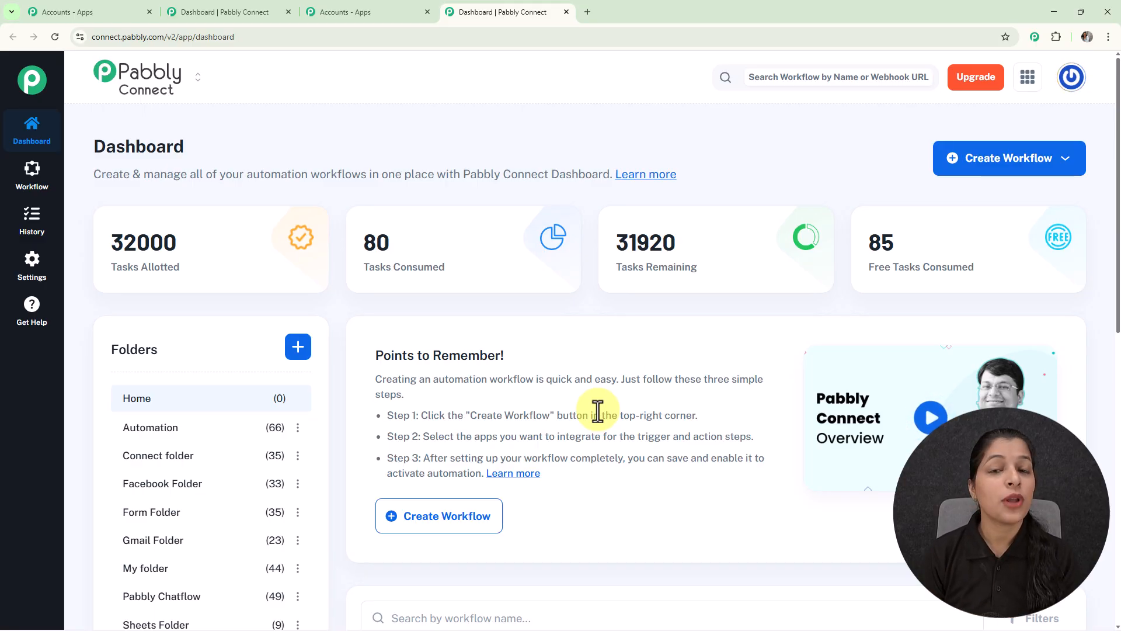
{"action": "left_click", "coordinate": [298, 347]}
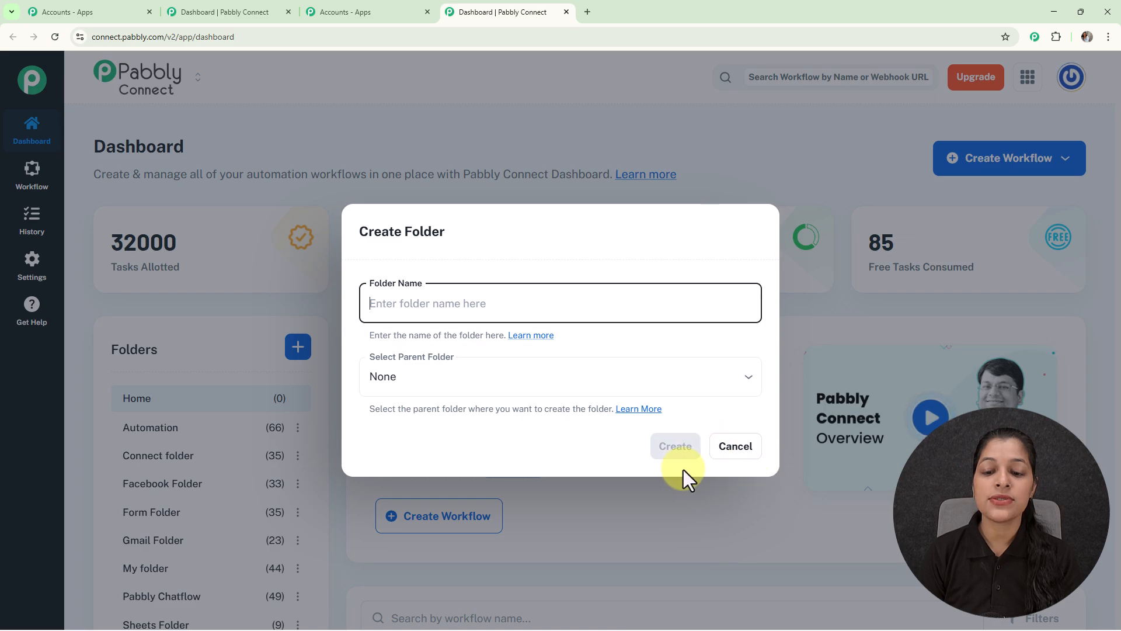
{"action": "left_click", "coordinate": [739, 451]}
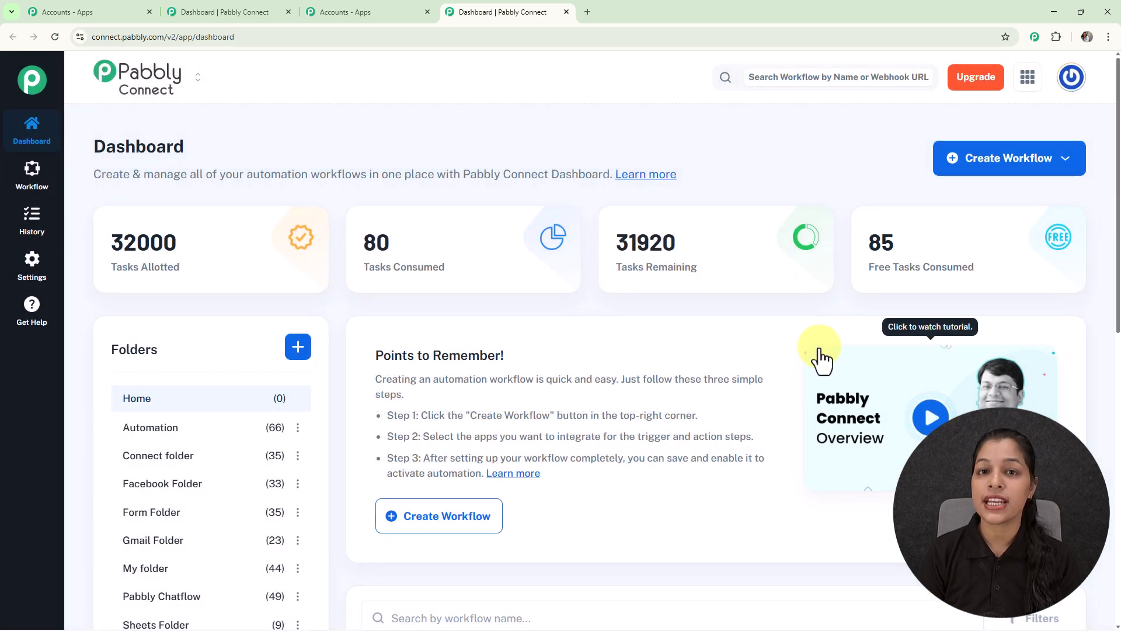
Create a workflow from scratch in the New (Beta) builder, named "Add Shopify Orders to Google Sheet", and choose its folder.
{"action": "left_click", "coordinate": [1006, 165]}
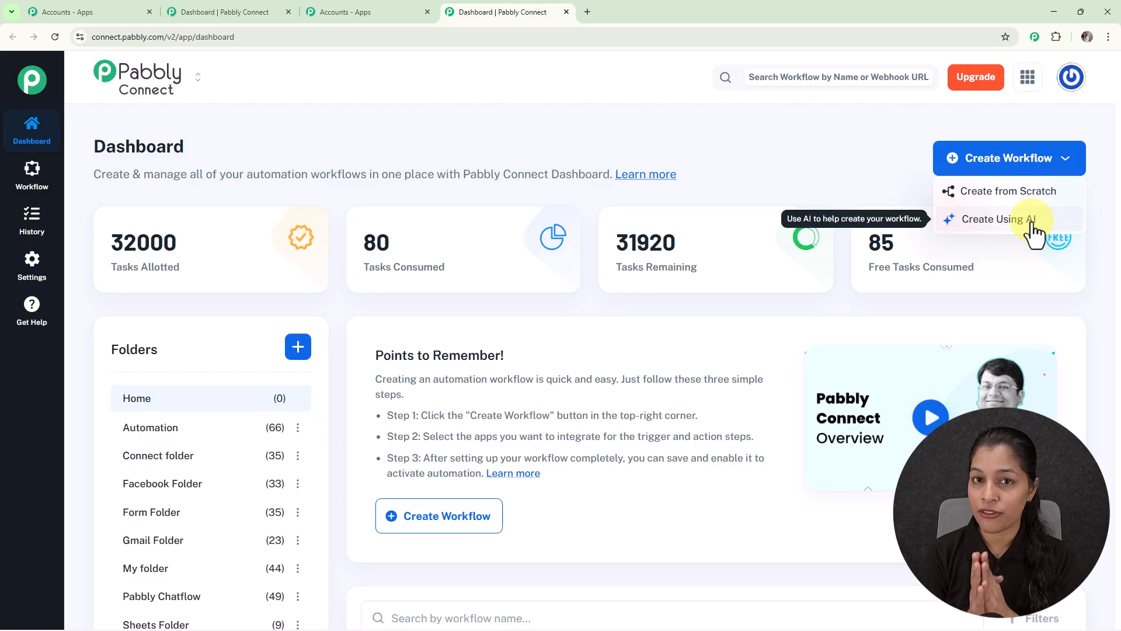
{"action": "left_click", "coordinate": [1010, 196]}
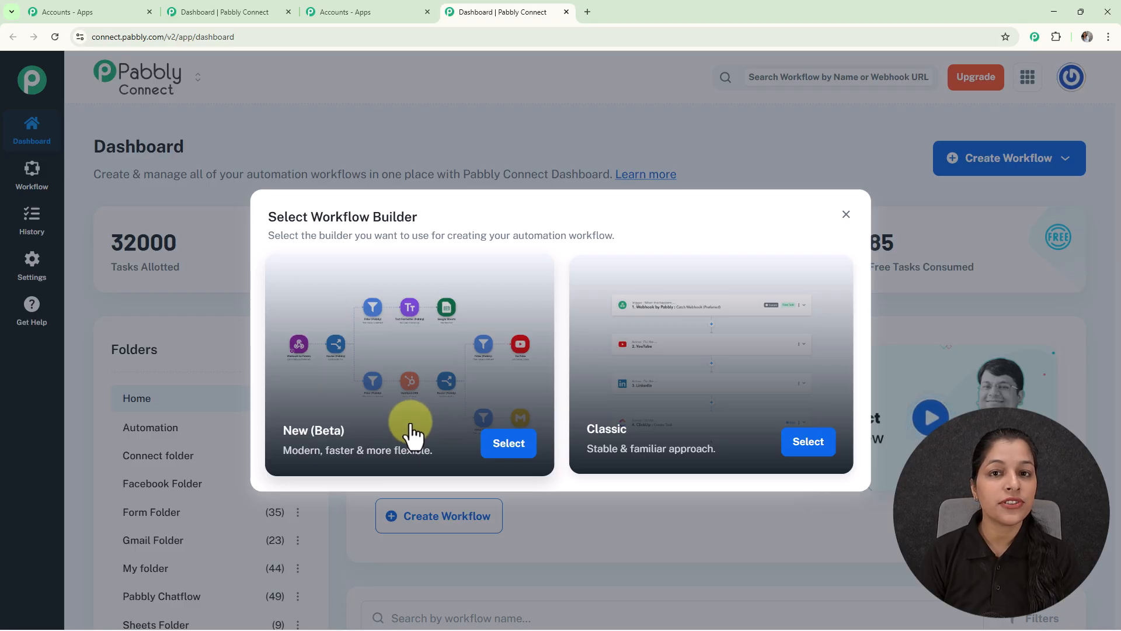
{"action": "left_click", "coordinate": [497, 449]}
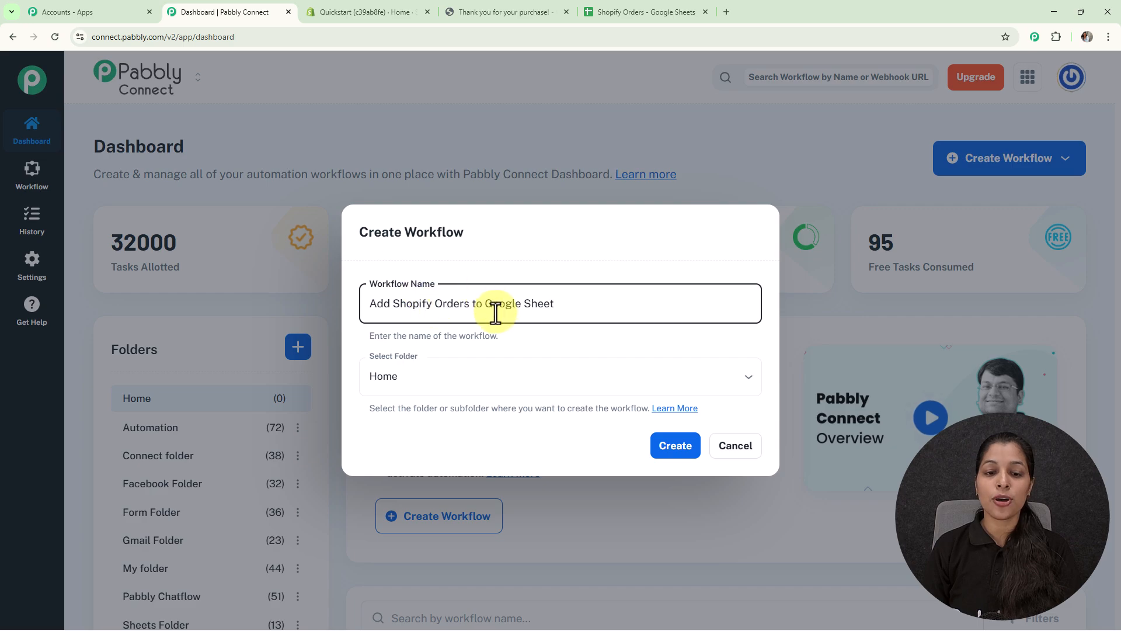
{"action": "left_click", "coordinate": [734, 368]}
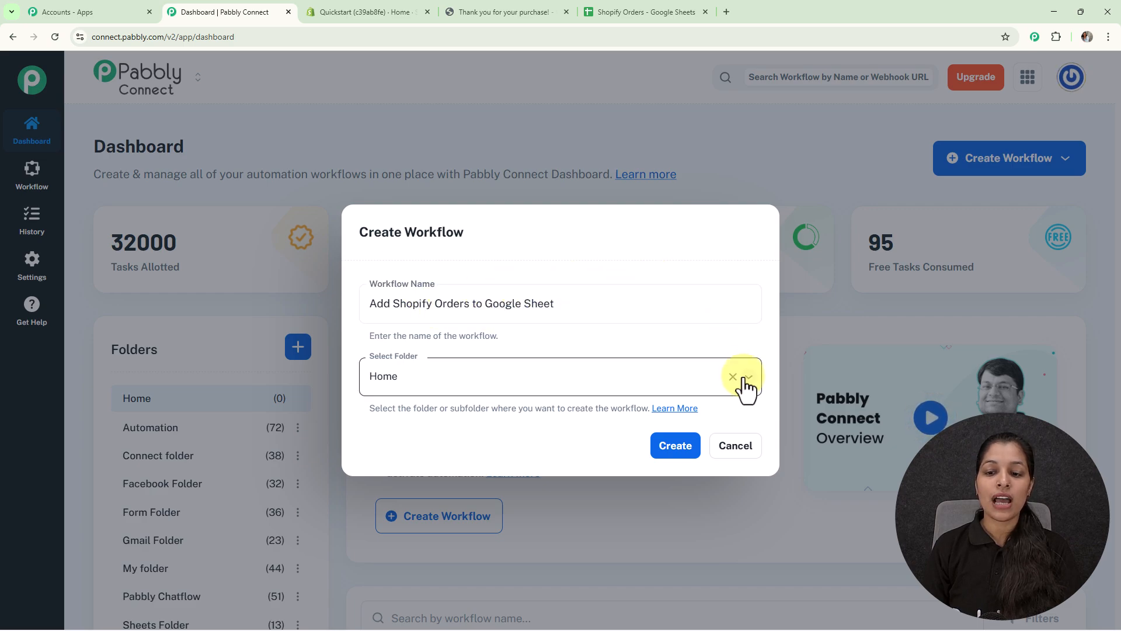
{"action": "left_click", "coordinate": [745, 379]}
{"action": "left_click", "coordinate": [593, 159]}
{"action": "left_click", "coordinate": [676, 446]}
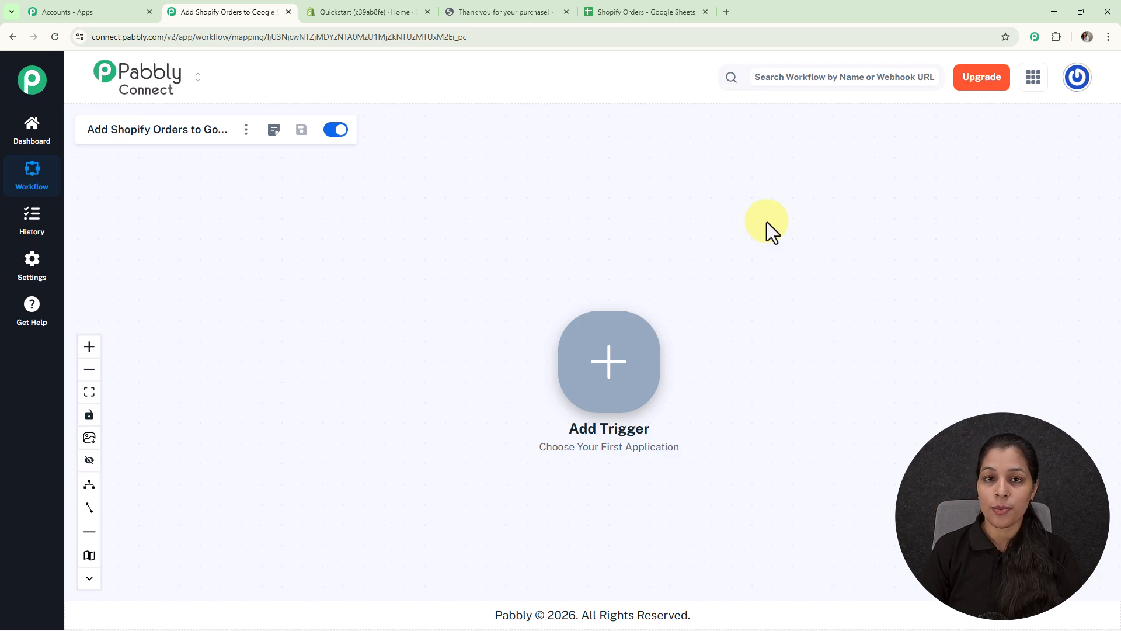
Add Shopify V2 as the workflow's trigger app with New Order as the app event.
{"action": "left_click", "coordinate": [599, 390]}
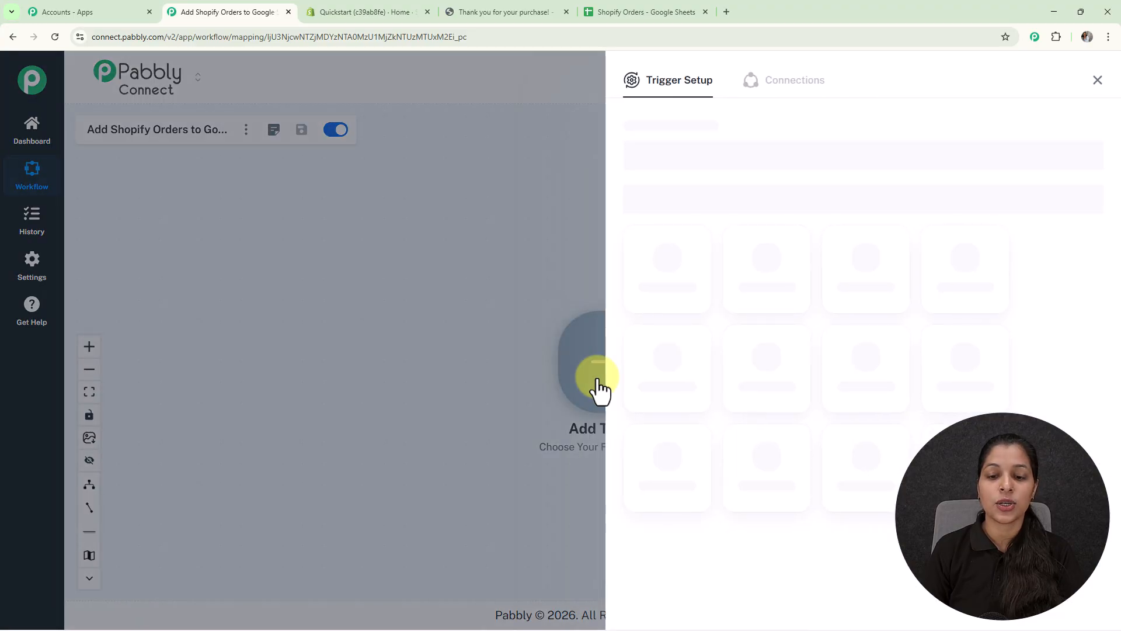
{"action": "left_click", "coordinate": [733, 159]}
{"action": "type", "text": "shopif"}
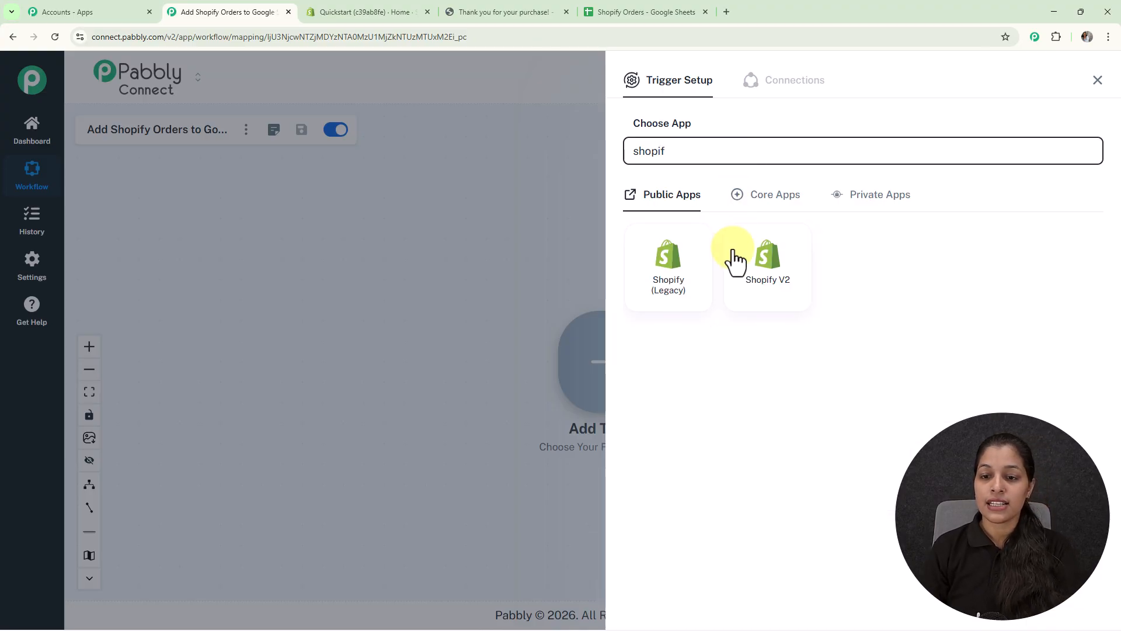
{"action": "left_click", "coordinate": [762, 270]}
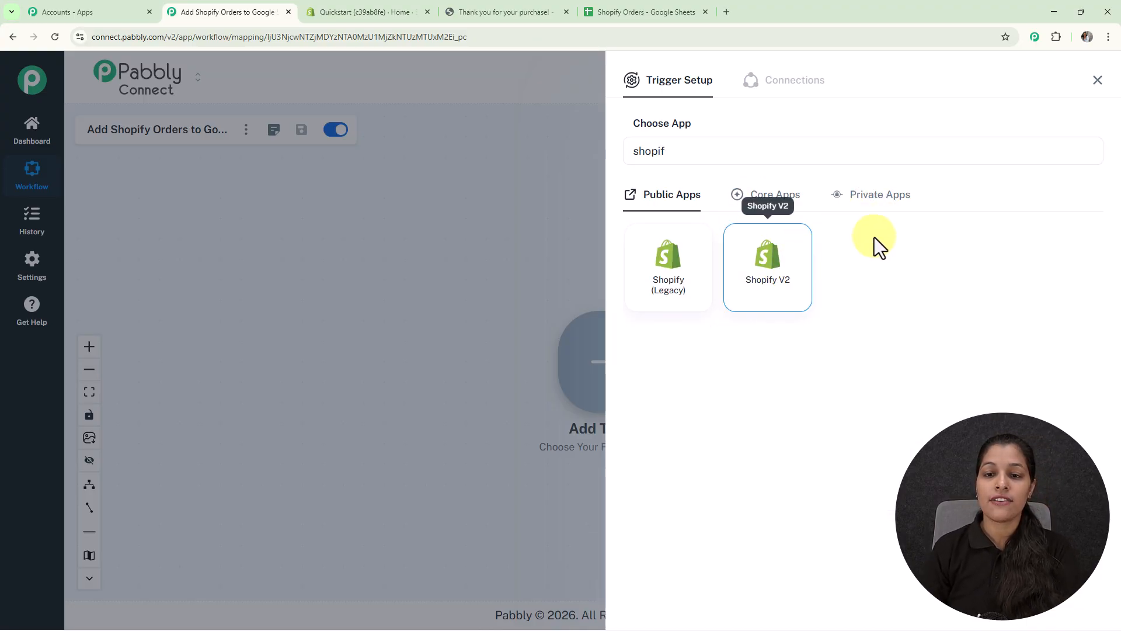
{"action": "left_click", "coordinate": [912, 215]}
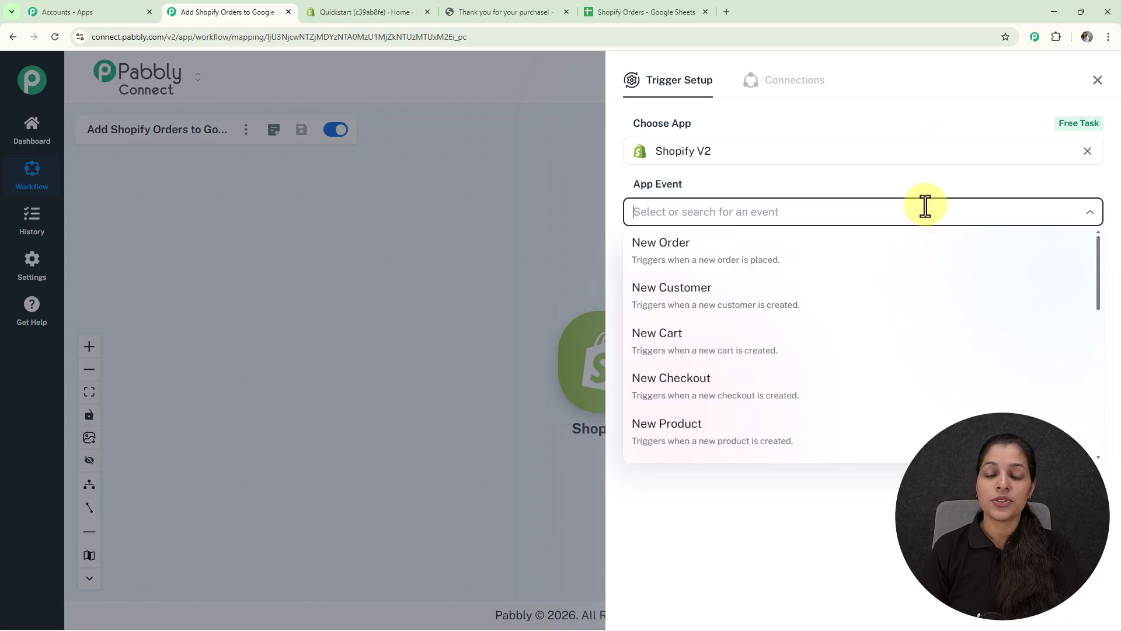
{"action": "left_click", "coordinate": [662, 263]}
{"action": "left_click", "coordinate": [667, 260]}
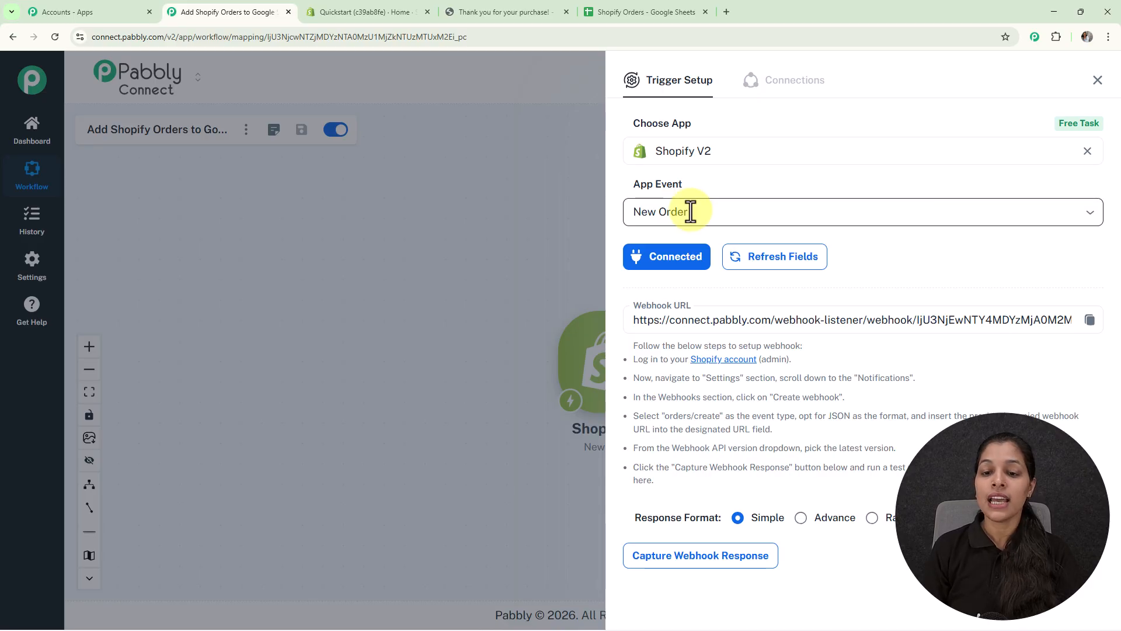
Go through the webhook setup instructions of the New Order trigger and copy its webhook URL.
{"action": "left_click_drag", "start_coordinate": [632, 347], "coordinate": [669, 480]}
{"action": "left_click", "coordinate": [700, 480]}
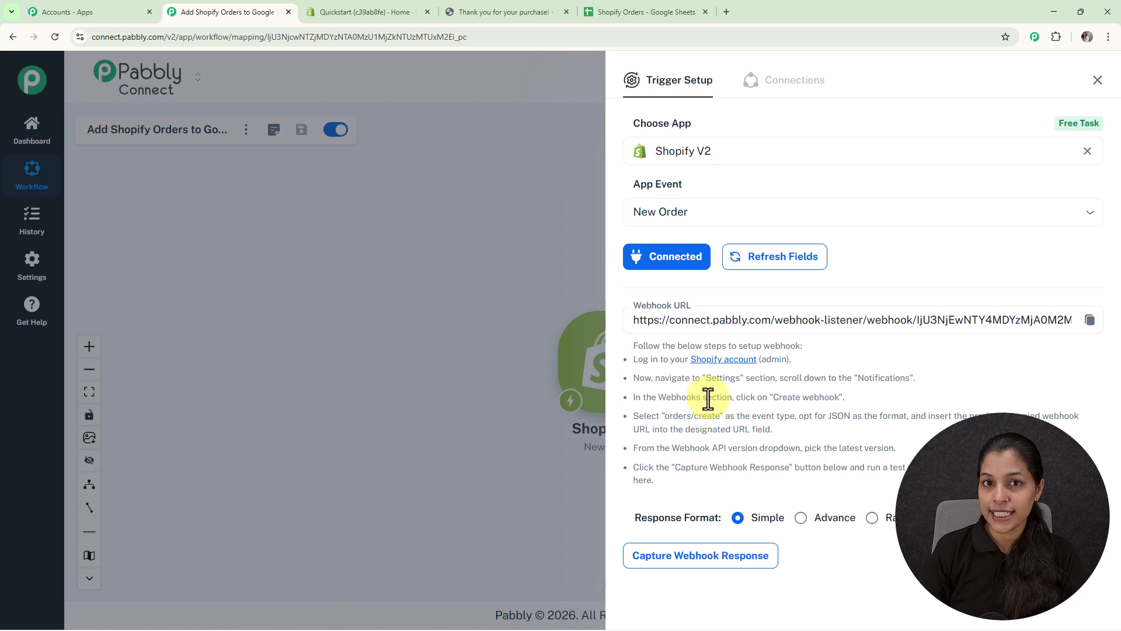
{"action": "left_click", "coordinate": [1090, 320]}
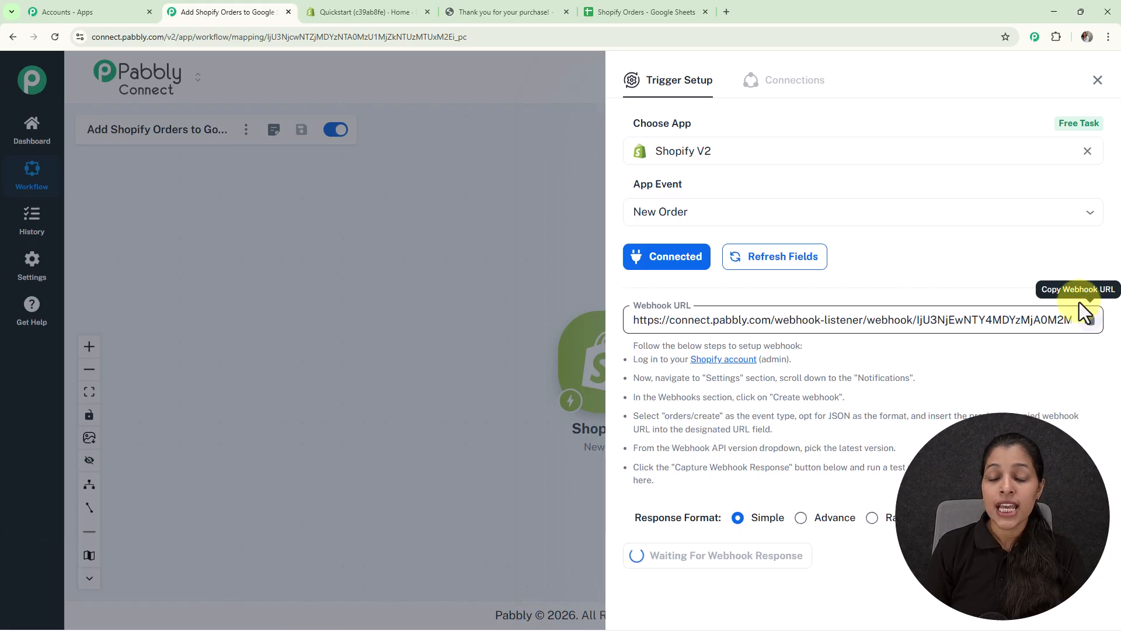
Switch to the Shopify admin and start a new webhook in the store's notification settings.
{"action": "left_click", "coordinate": [359, 7]}
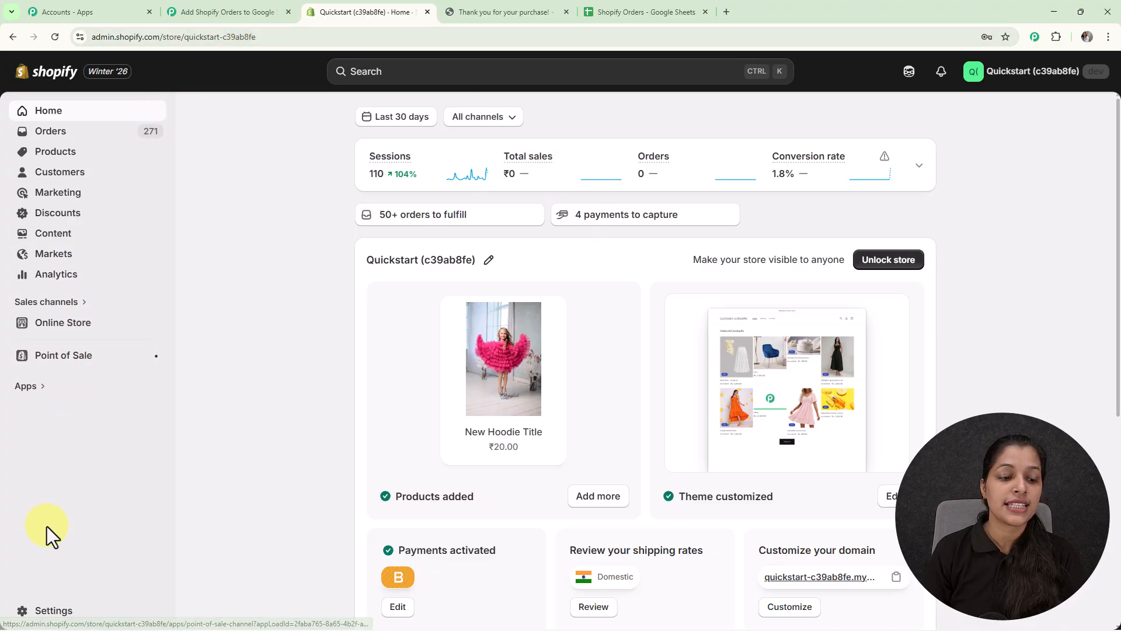
{"action": "left_click", "coordinate": [45, 614]}
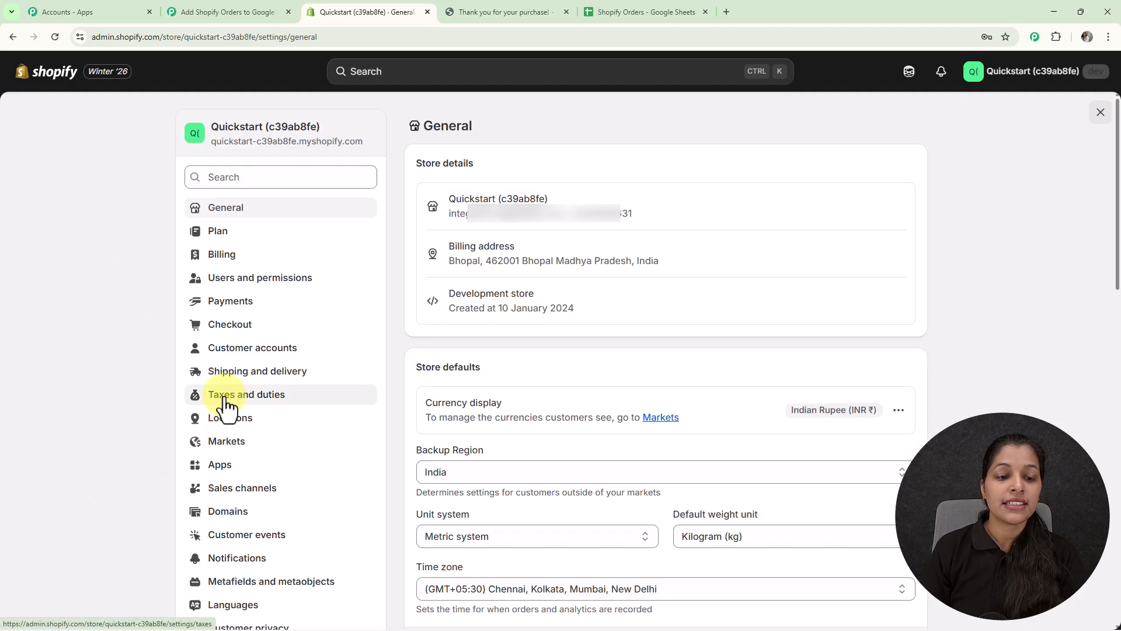
{"action": "left_click", "coordinate": [229, 557]}
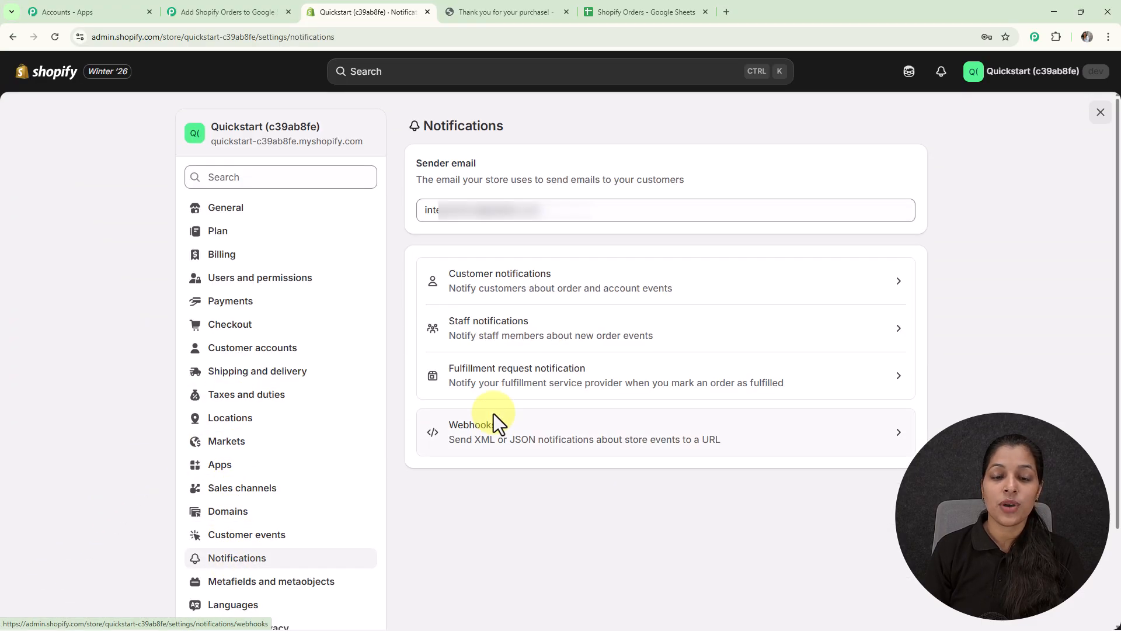
{"action": "left_click", "coordinate": [624, 435]}
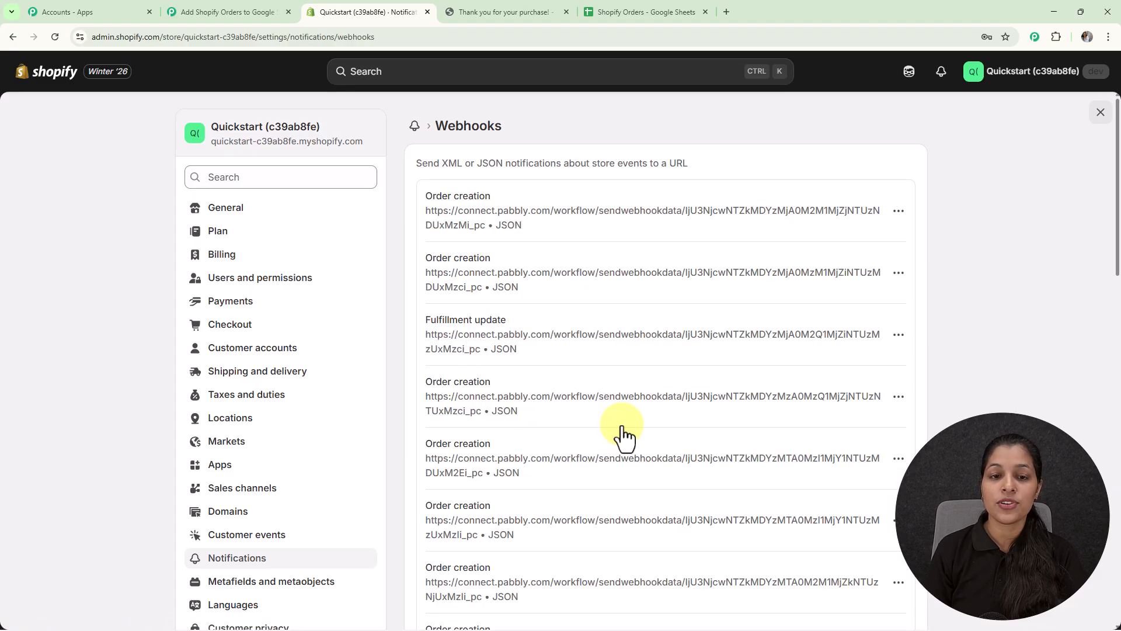
{"action": "scroll", "coordinate": [636, 243], "scroll_direction": "down", "scroll_amount": 2}
{"action": "scroll", "coordinate": [635, 243], "scroll_direction": "down", "scroll_amount": 10}
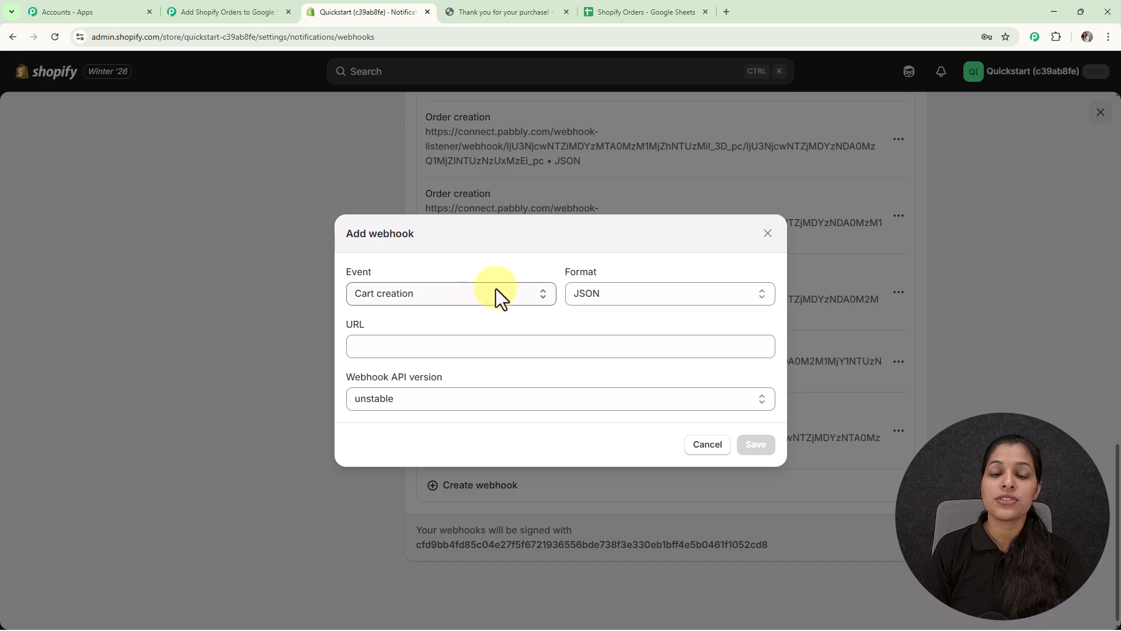
Set the new webhook's event to Order creation, paste the copied webhook URL, and save the webhook.
{"action": "left_click", "coordinate": [530, 296]}
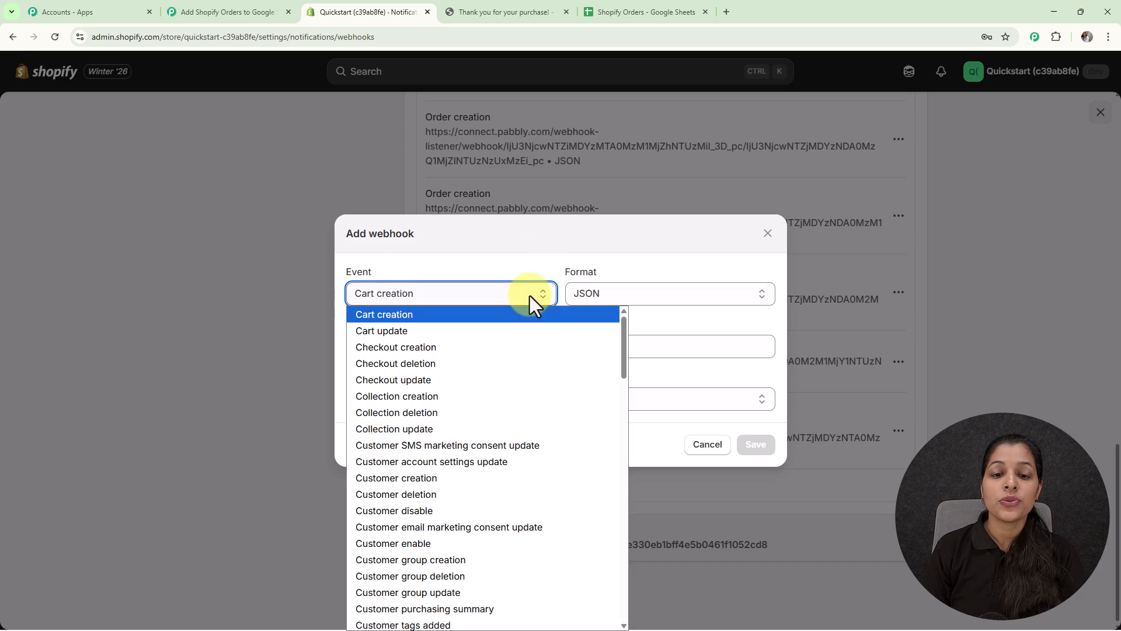
{"action": "scroll", "coordinate": [495, 485], "scroll_direction": "down", "scroll_amount": 10}
{"action": "scroll", "coordinate": [495, 484], "scroll_direction": "down", "scroll_amount": 15}
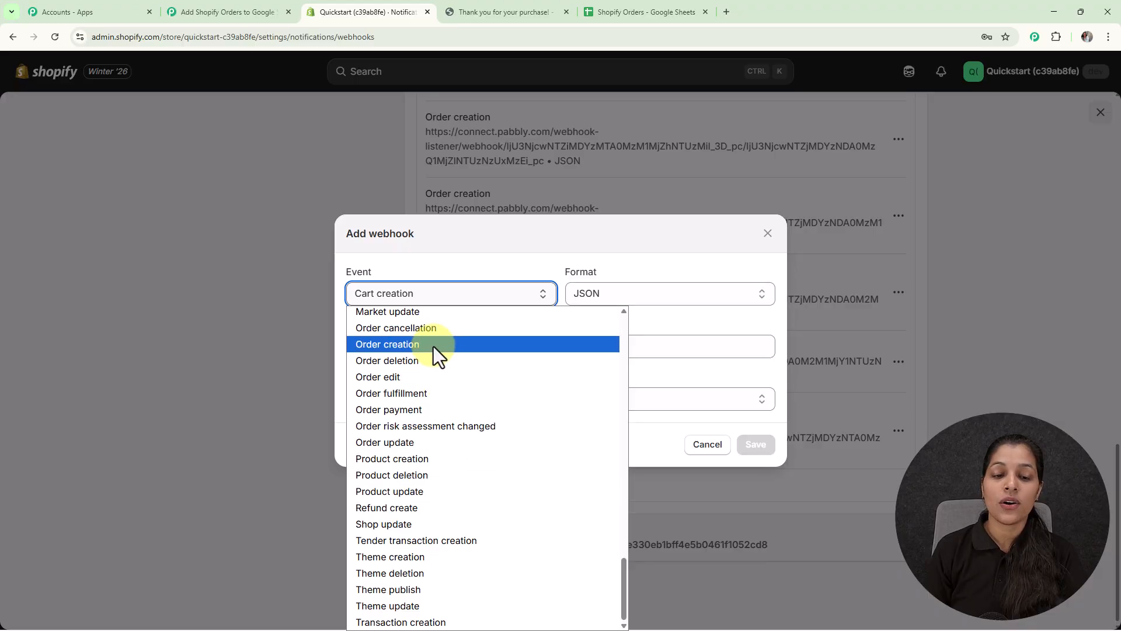
{"action": "left_click", "coordinate": [434, 346]}
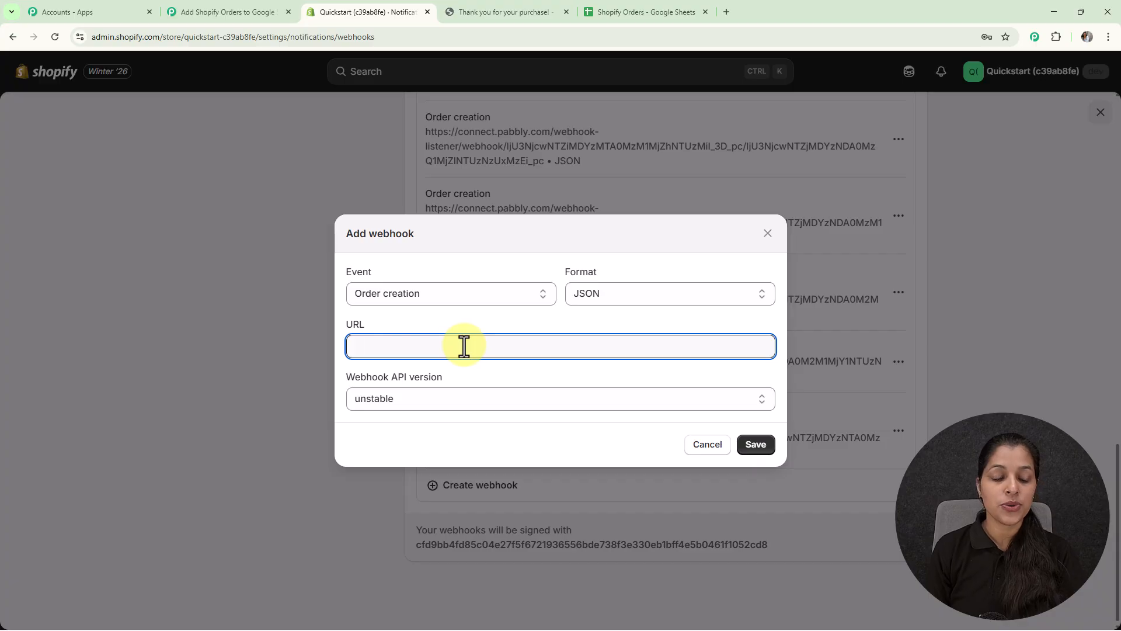
{"action": "key", "text": "ctrl+v"}
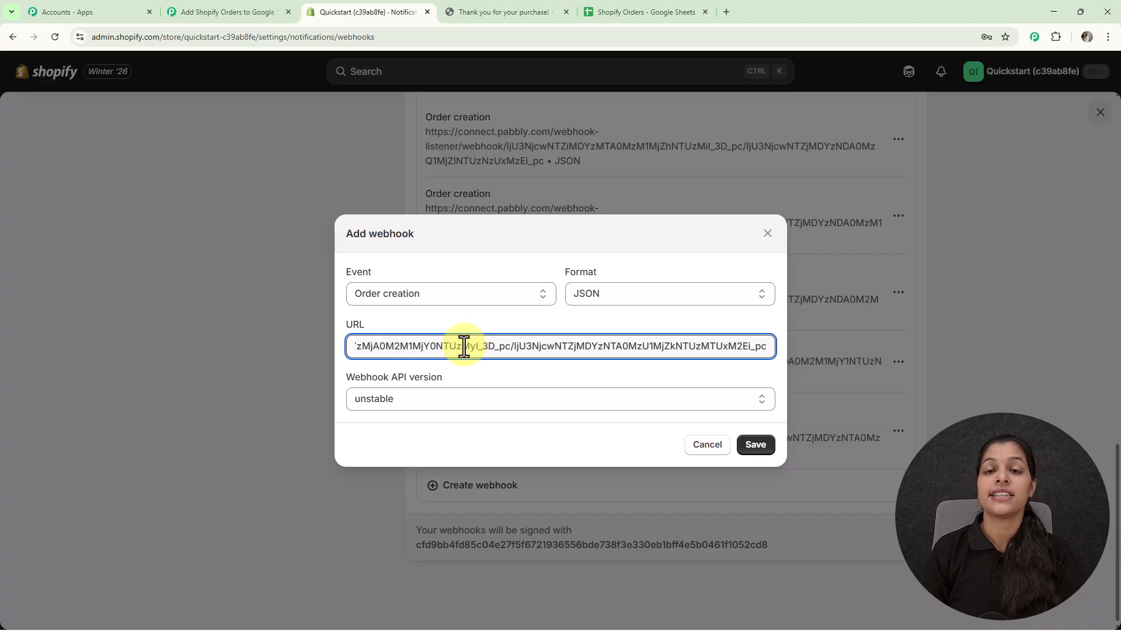
{"action": "left_click", "coordinate": [754, 445]}
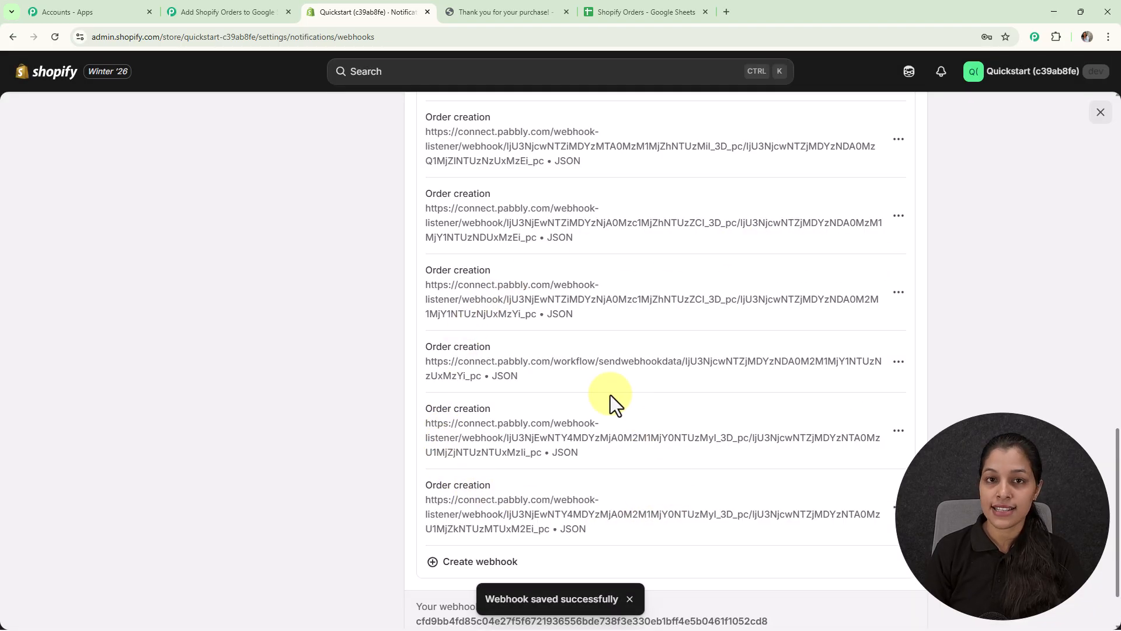
Check the Pabbly Connect trigger, switch to the Shopify storefront, and take one Midnight Elegance Black Dress to checkout.
{"action": "left_click", "coordinate": [249, 10]}
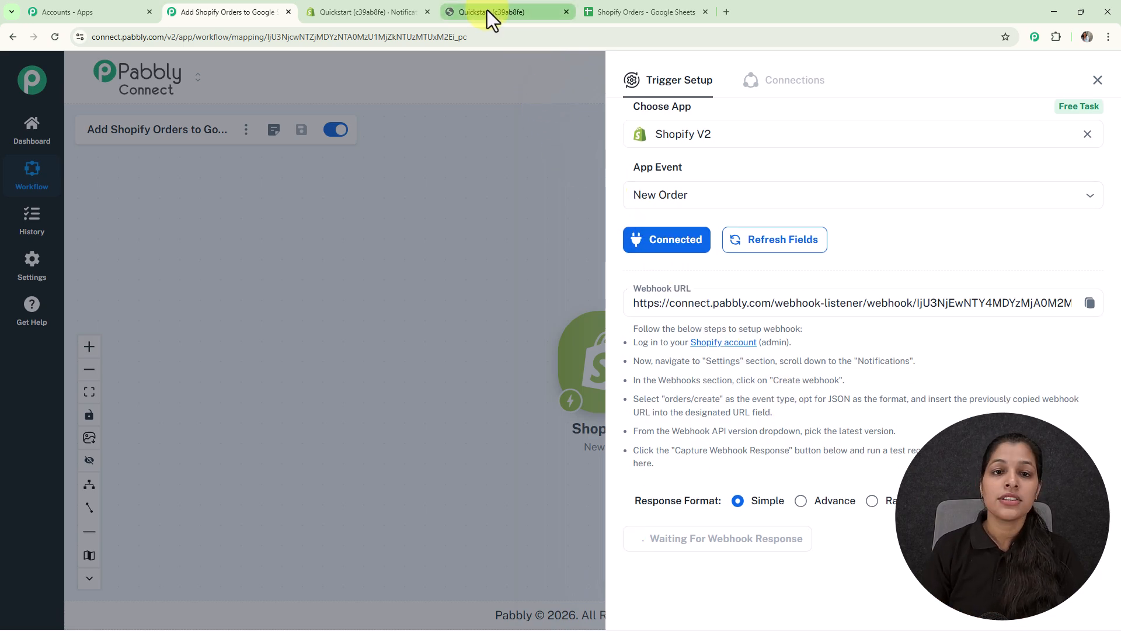
{"action": "left_click", "coordinate": [487, 11]}
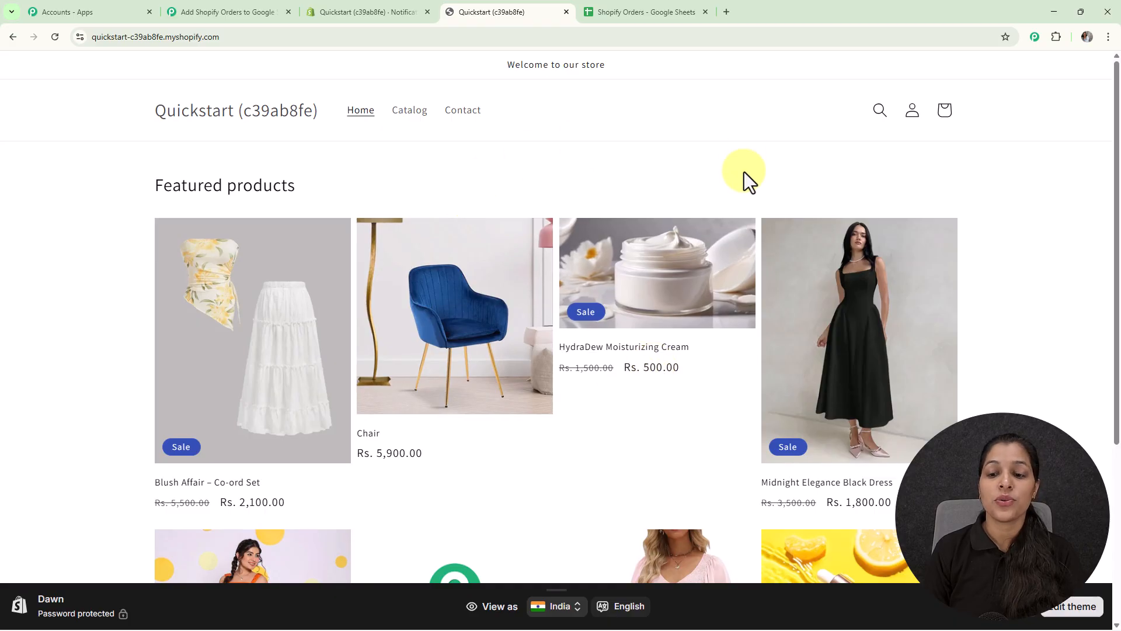
{"action": "scroll", "coordinate": [746, 180], "scroll_direction": "down", "scroll_amount": 3}
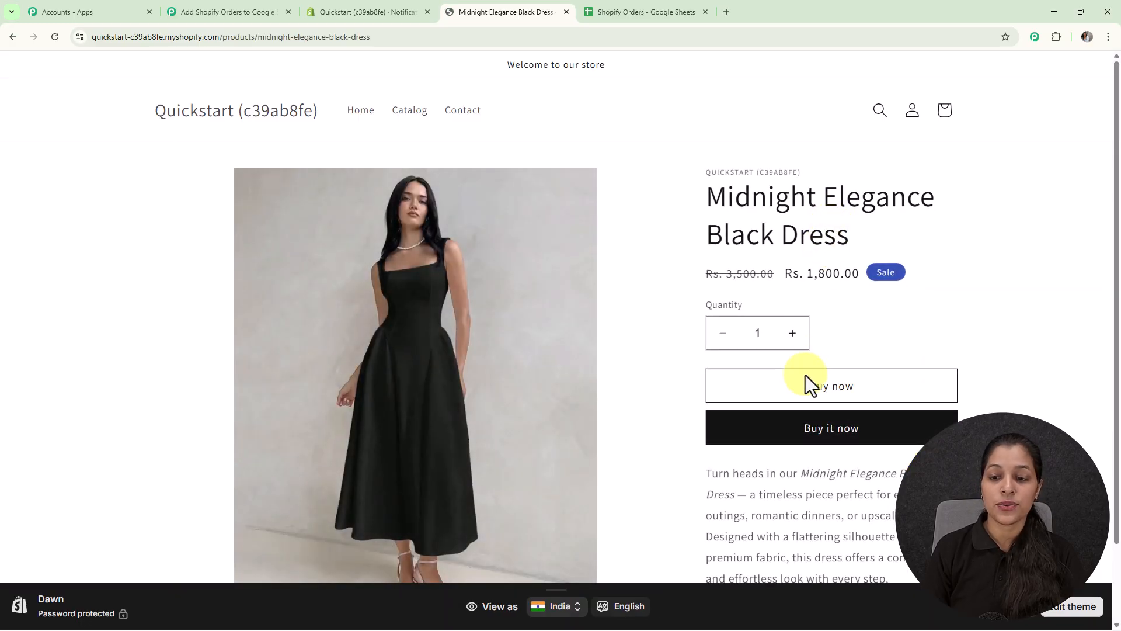
{"action": "left_click", "coordinate": [814, 388]}
{"action": "left_click", "coordinate": [856, 359]}
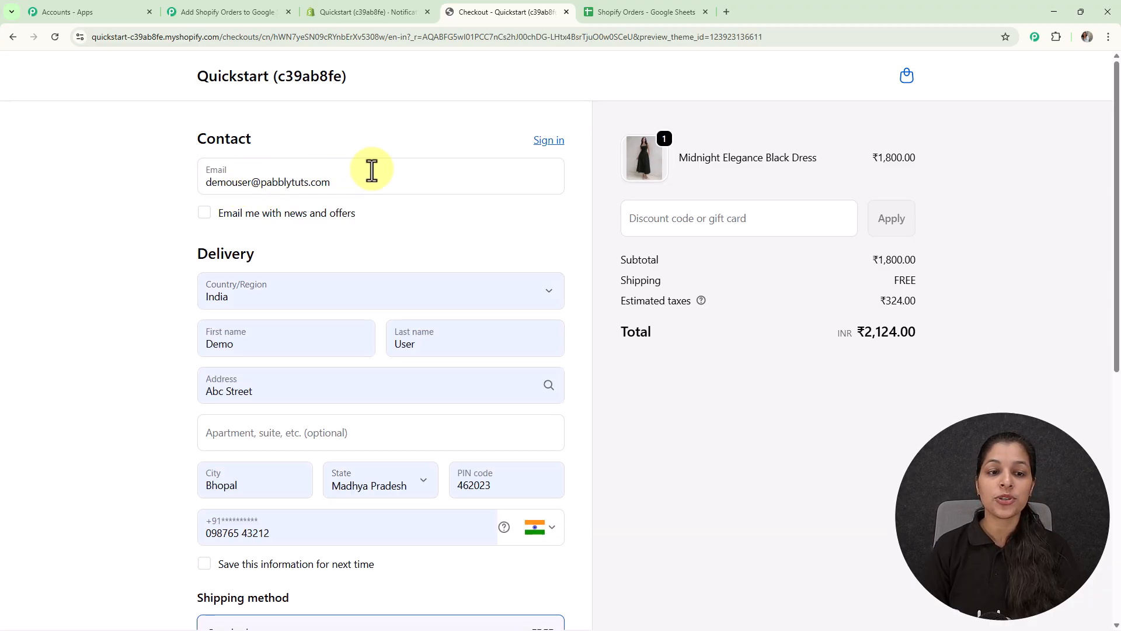
Review the prefilled contact, delivery, shipping and payment details at checkout and pay for the test order.
{"action": "scroll", "coordinate": [419, 203], "scroll_direction": "down", "scroll_amount": 2}
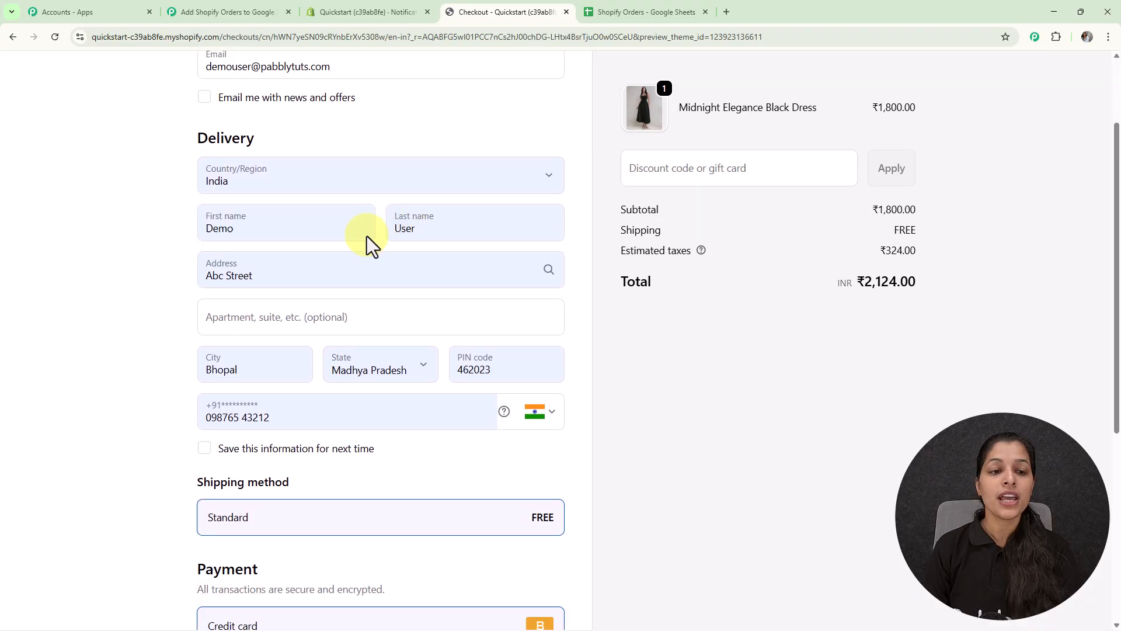
{"action": "scroll", "coordinate": [444, 240], "scroll_direction": "down", "scroll_amount": 2}
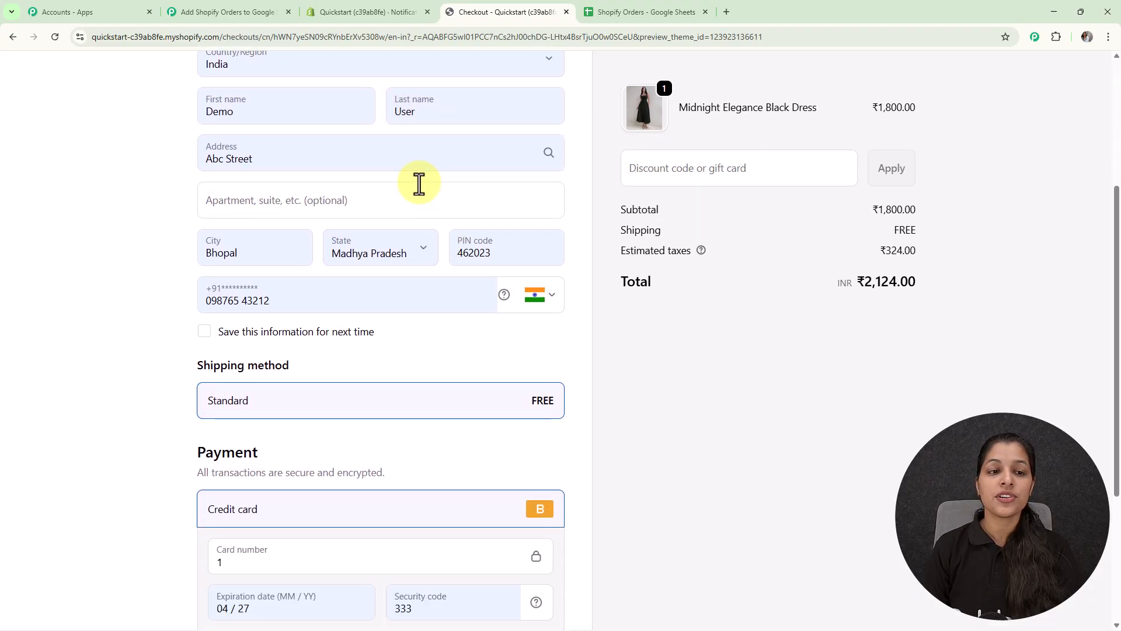
{"action": "scroll", "coordinate": [310, 172], "scroll_direction": "down", "scroll_amount": 1}
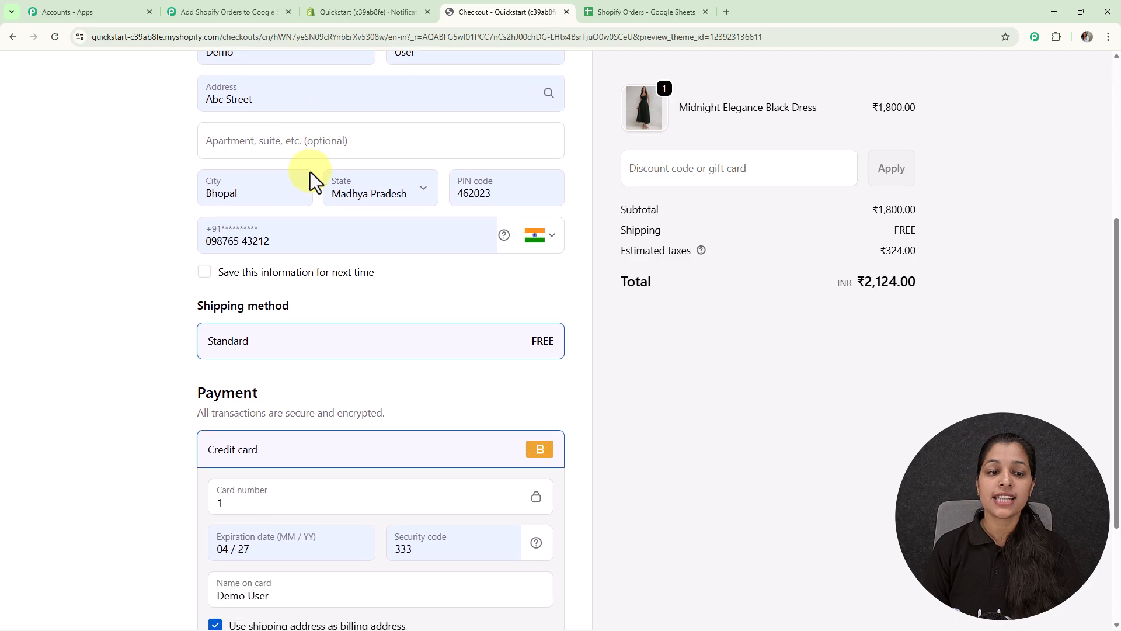
{"action": "scroll", "coordinate": [280, 234], "scroll_direction": "down", "scroll_amount": 1}
{"action": "scroll", "coordinate": [279, 233], "scroll_direction": "down", "scroll_amount": 2}
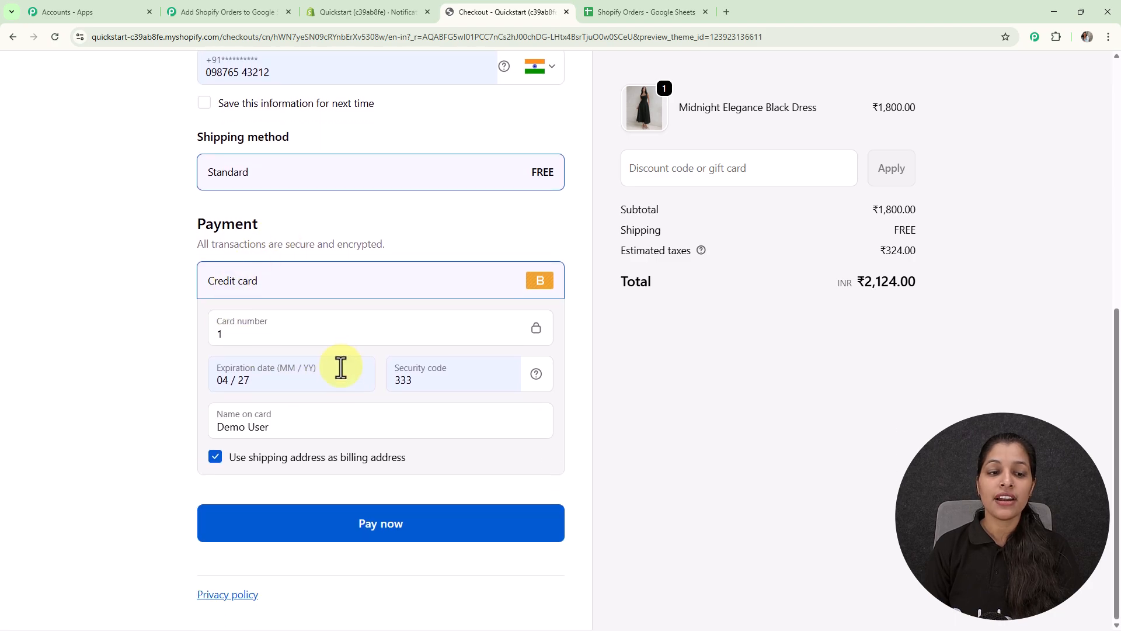
{"action": "left_click", "coordinate": [418, 539]}
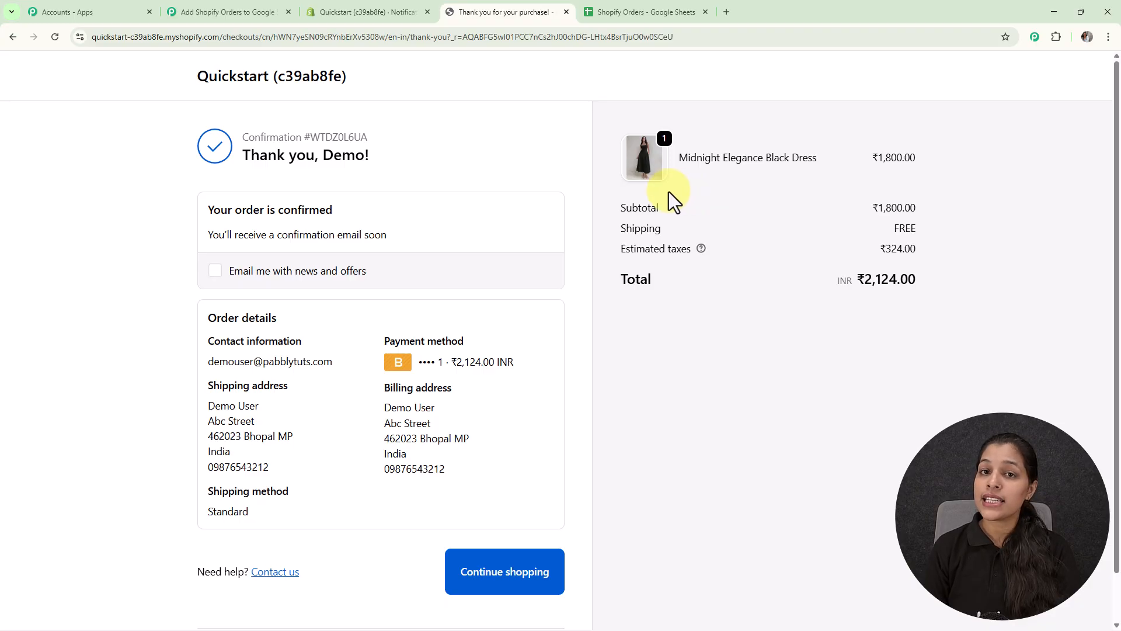
Switch back to the Pabbly Connect workflow and examine the order data in the webhook response captured by the trigger.
{"action": "left_click", "coordinate": [190, 12]}
{"action": "scroll", "coordinate": [851, 358], "scroll_direction": "down", "scroll_amount": 3}
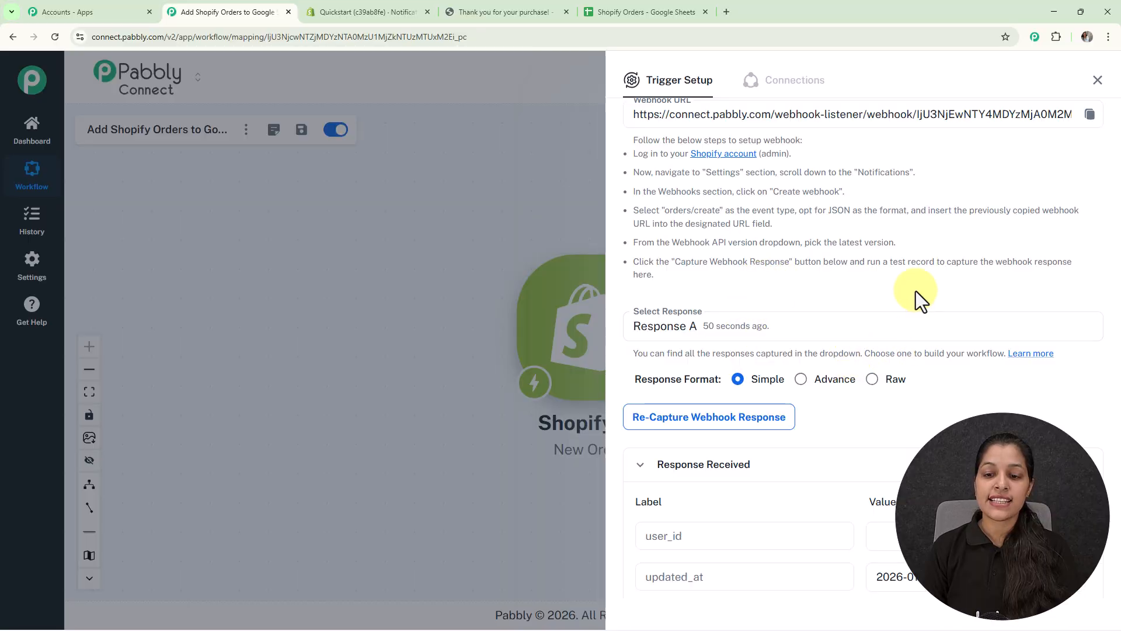
{"action": "scroll", "coordinate": [845, 289], "scroll_direction": "down", "scroll_amount": 2}
{"action": "scroll", "coordinate": [943, 388], "scroll_direction": "down", "scroll_amount": 3}
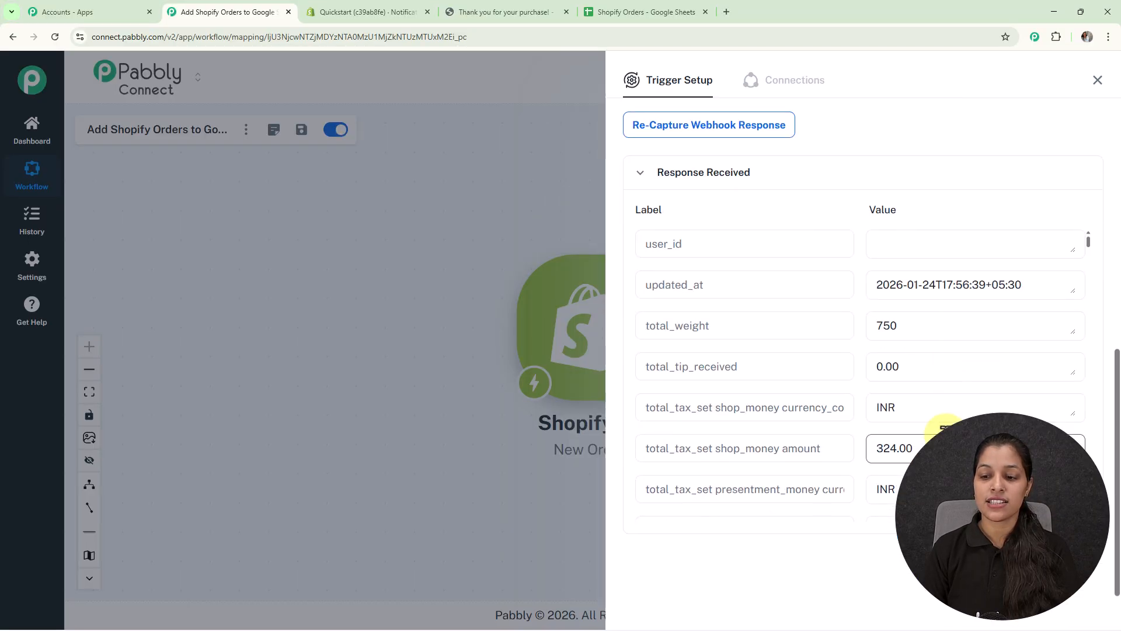
{"action": "scroll", "coordinate": [941, 435], "scroll_direction": "down", "scroll_amount": 8}
{"action": "scroll", "coordinate": [944, 418], "scroll_direction": "down", "scroll_amount": 4}
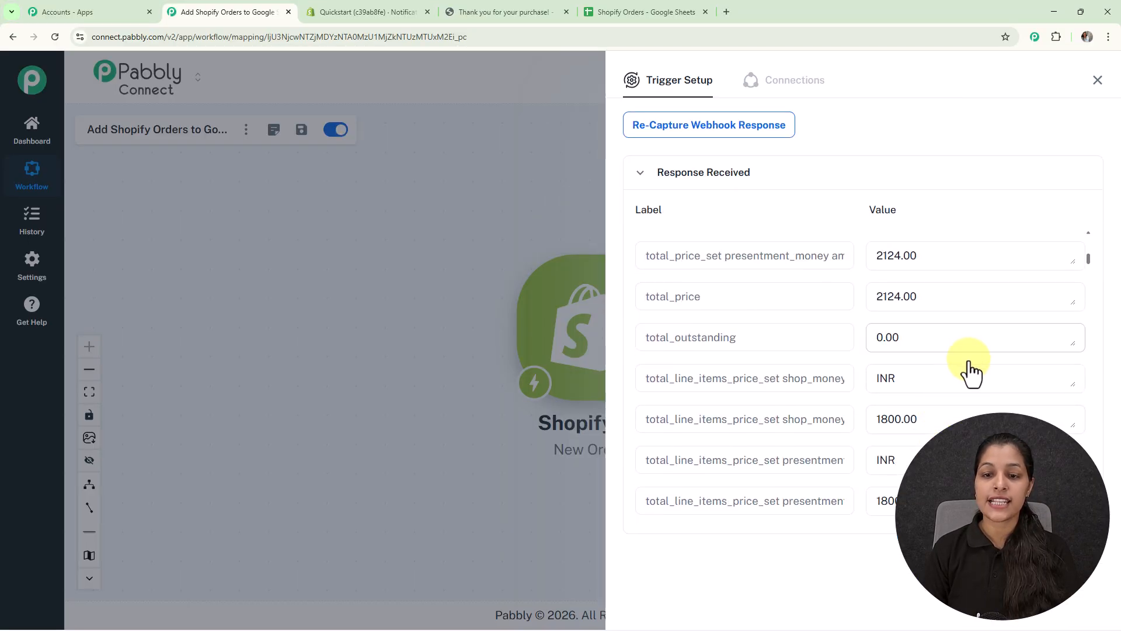
{"action": "scroll", "coordinate": [970, 374], "scroll_direction": "down", "scroll_amount": 18}
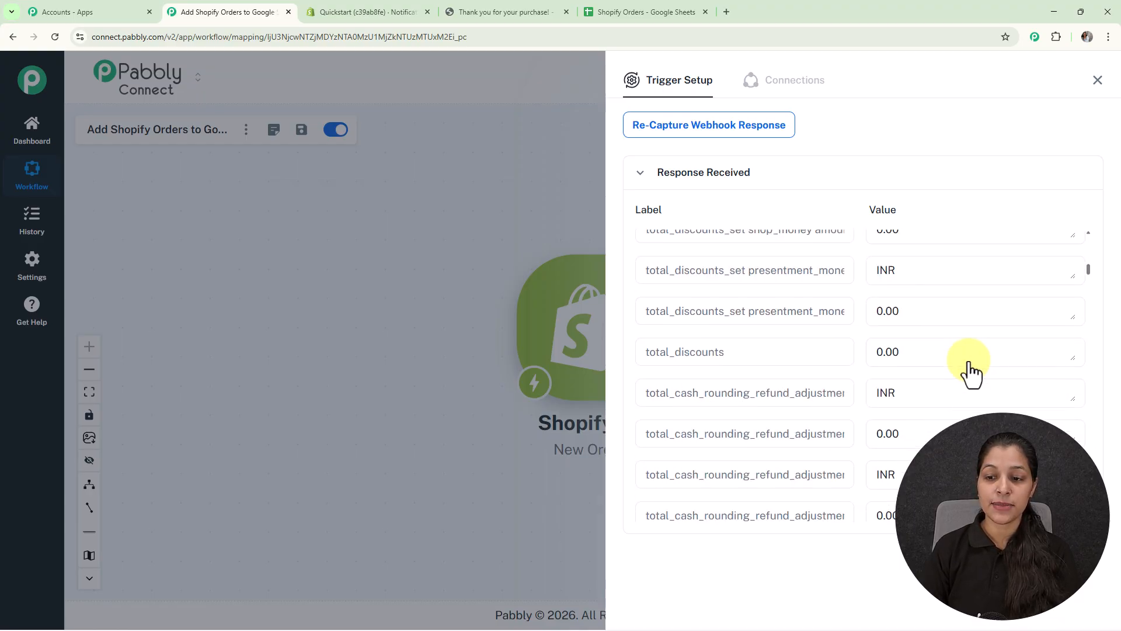
{"action": "scroll", "coordinate": [971, 373], "scroll_direction": "down", "scroll_amount": 20}
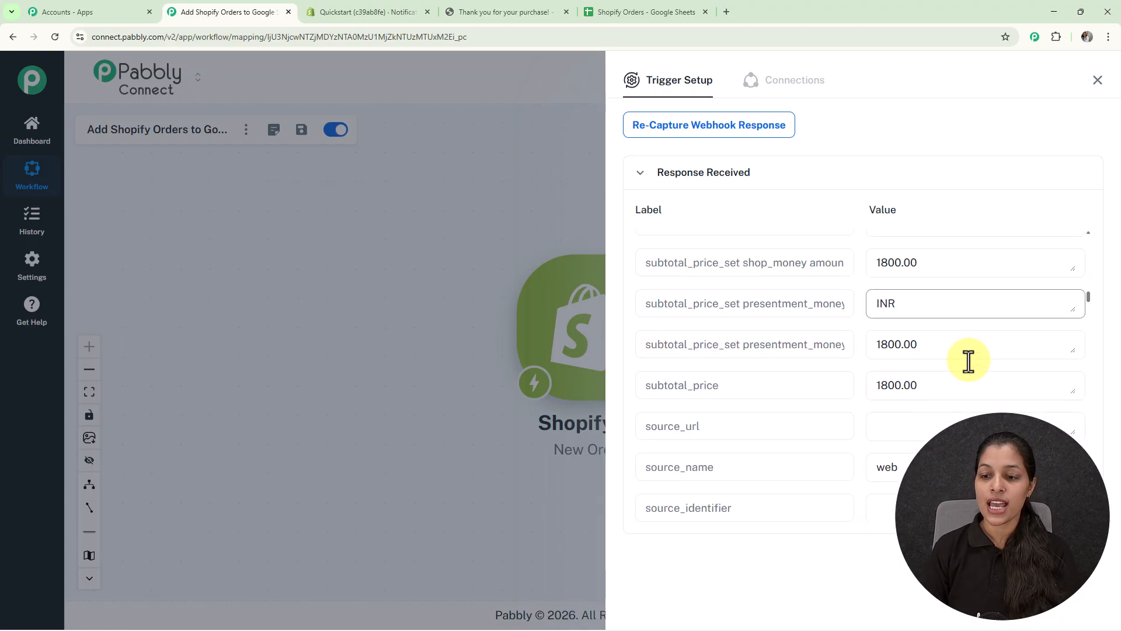
{"action": "scroll", "coordinate": [820, 374], "scroll_direction": "down", "scroll_amount": 10}
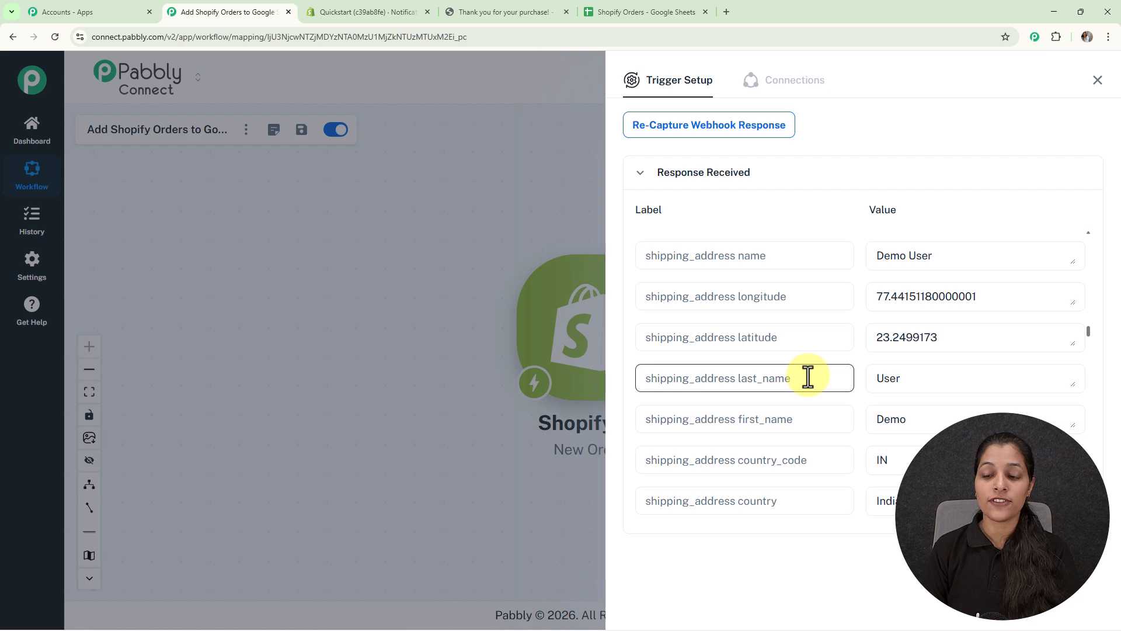
{"action": "scroll", "coordinate": [832, 363], "scroll_direction": "up", "scroll_amount": 10}
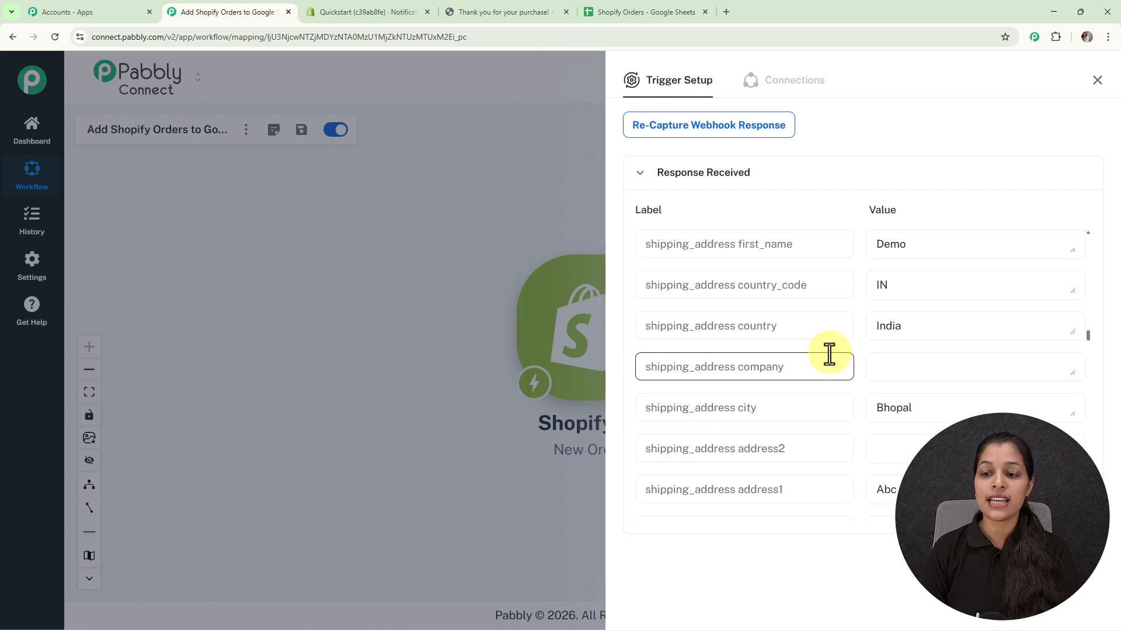
{"action": "scroll", "coordinate": [829, 353], "scroll_direction": "up", "scroll_amount": 10}
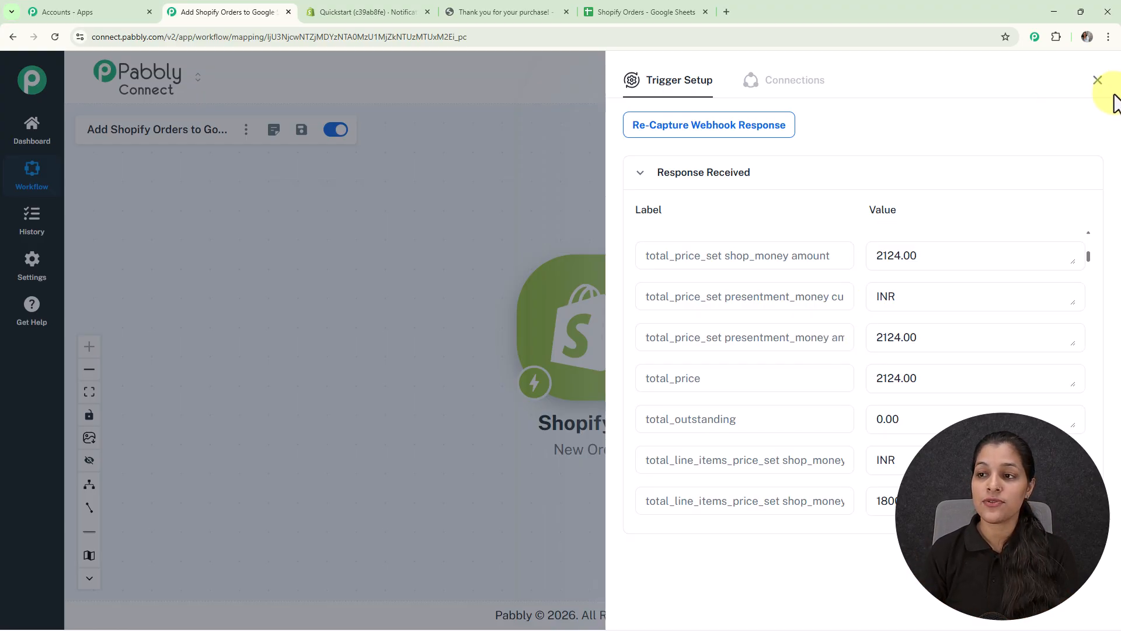
Close the trigger setup and add a Google Sheets action step with Add New Row as the app event.
{"action": "left_click", "coordinate": [1098, 80]}
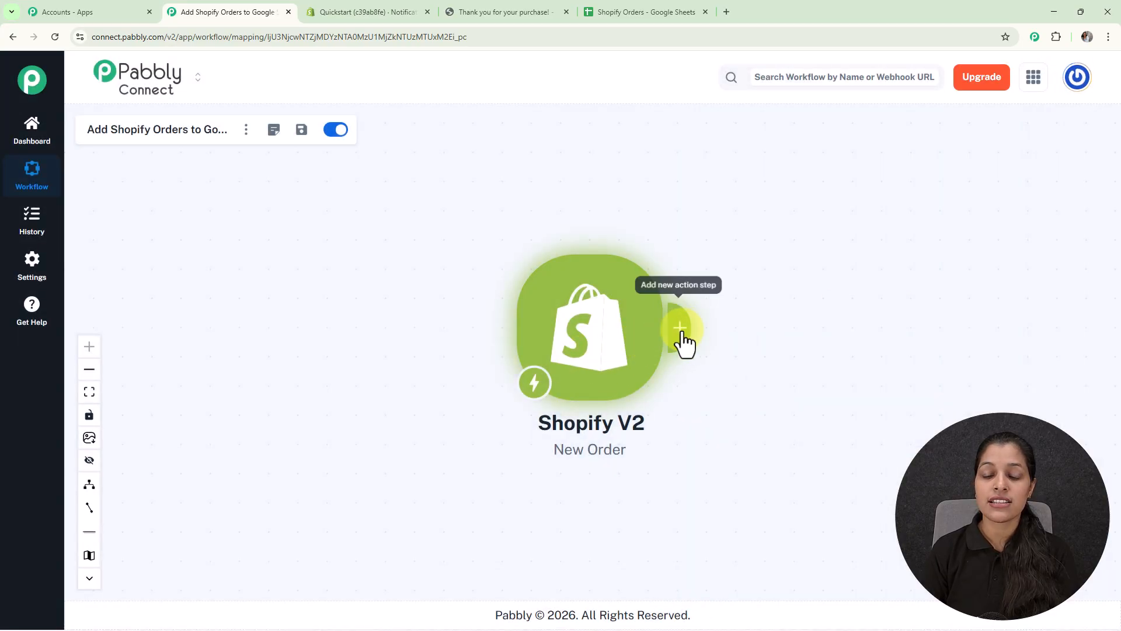
{"action": "left_click", "coordinate": [680, 328]}
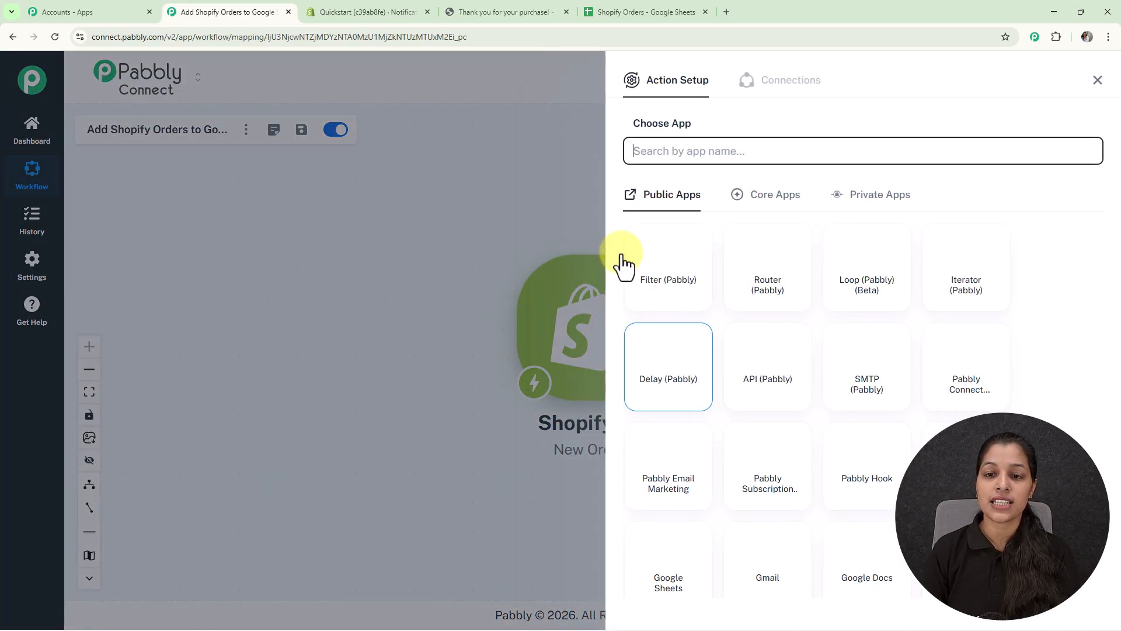
{"action": "left_click", "coordinate": [649, 569]}
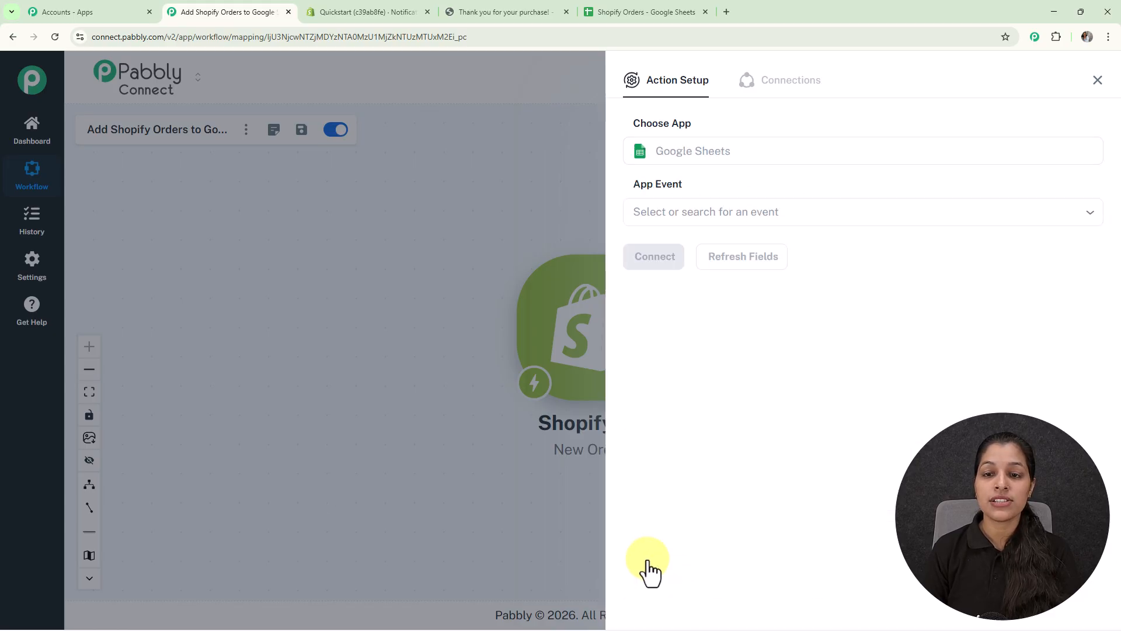
{"action": "left_click", "coordinate": [691, 212]}
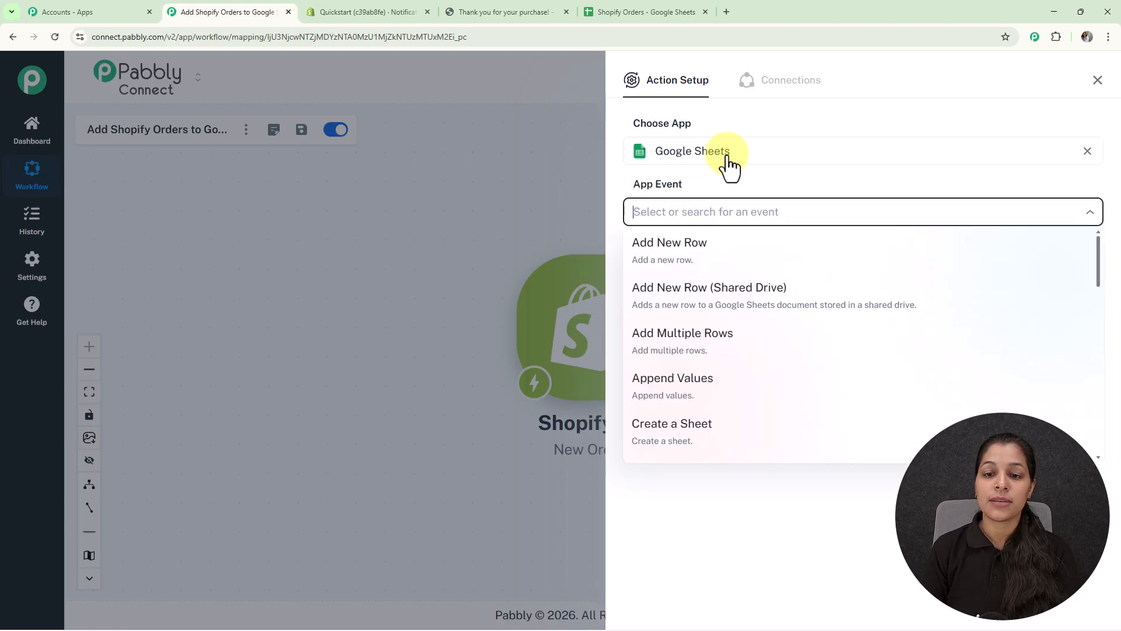
{"action": "left_click", "coordinate": [663, 265]}
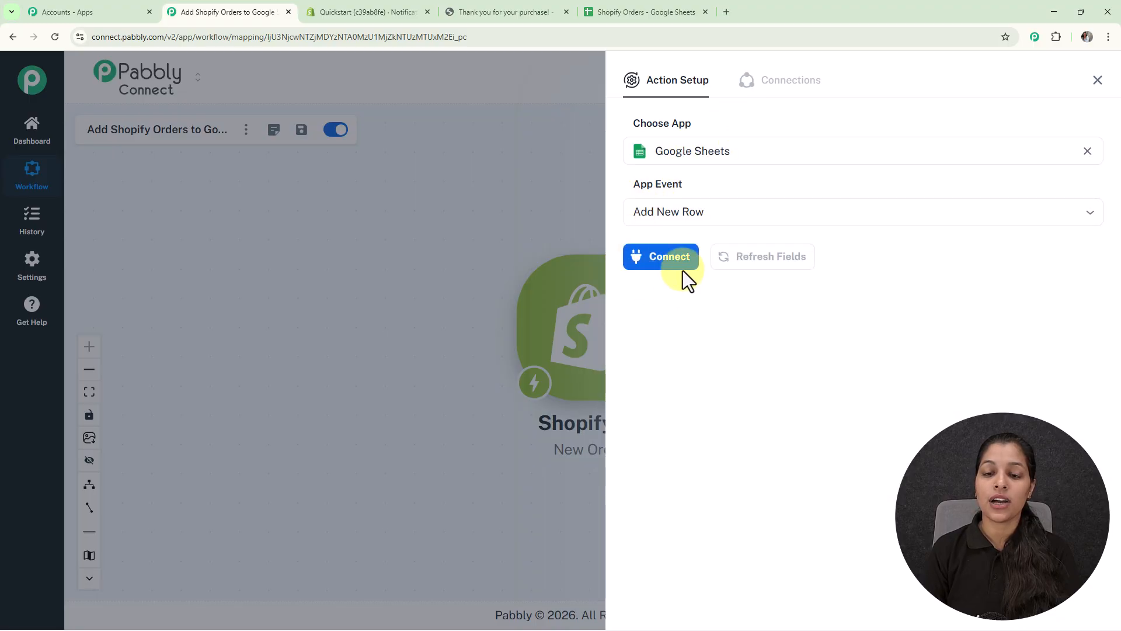
Connect the Google Sheets action through the existing connection Google Sheets #12, after viewing the new connection option, and save it.
{"action": "left_click", "coordinate": [679, 263]}
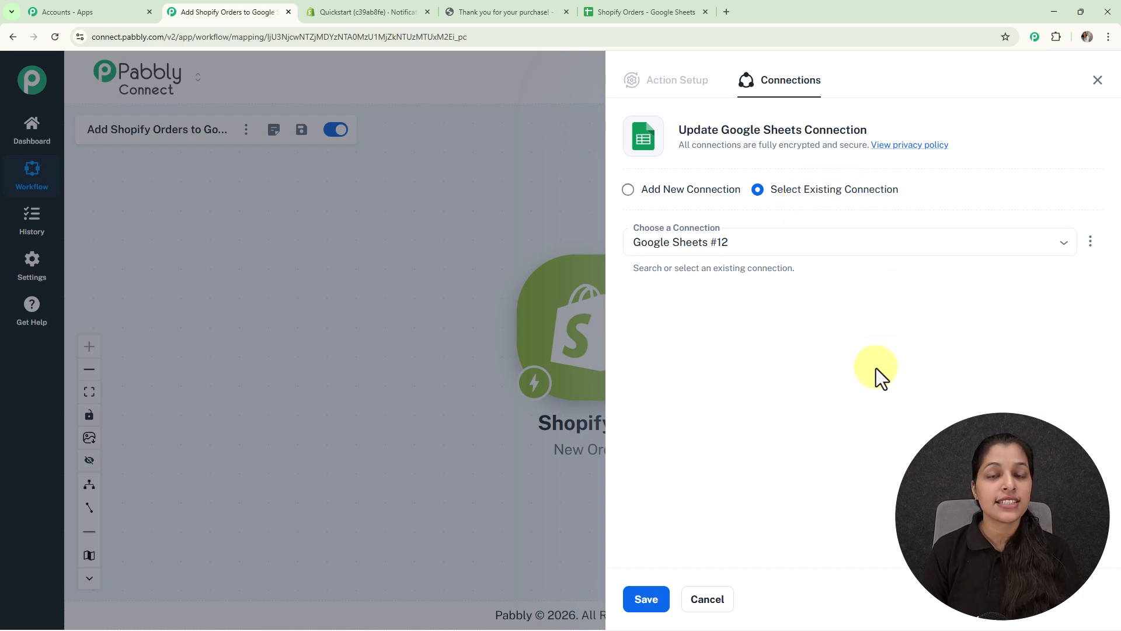
{"action": "left_click", "coordinate": [629, 191]}
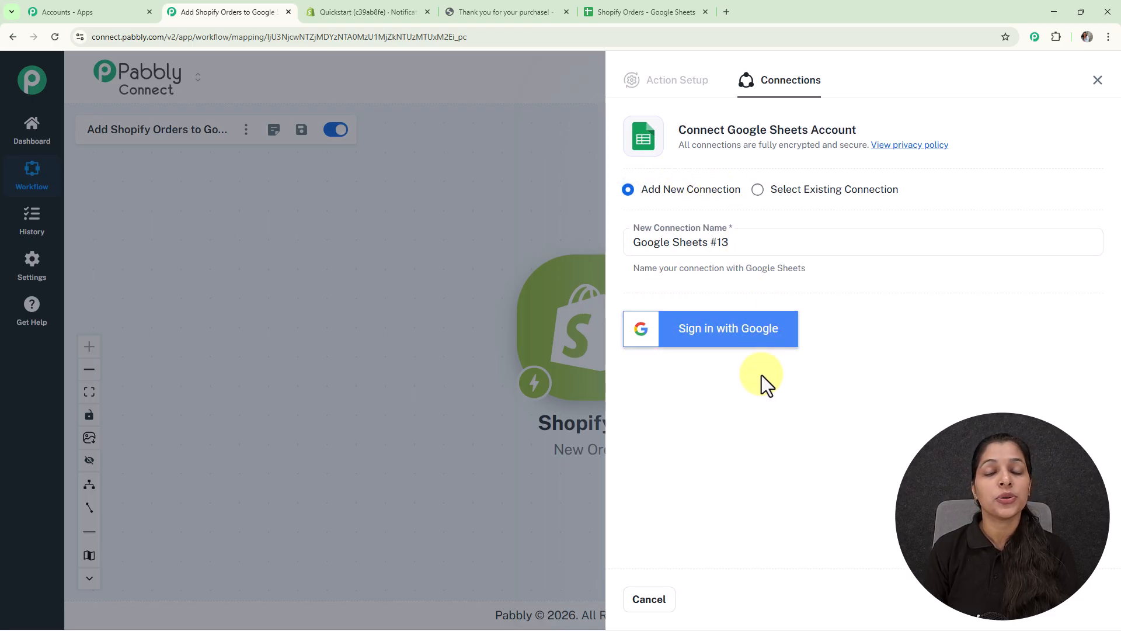
{"action": "left_click", "coordinate": [758, 191]}
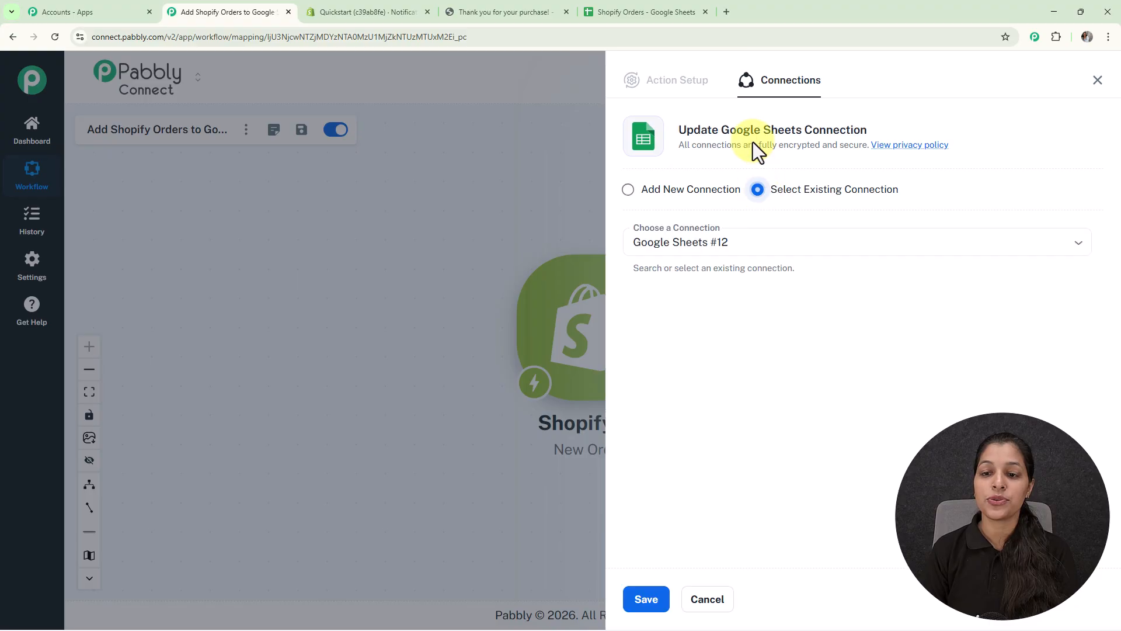
{"action": "left_click", "coordinate": [653, 586]}
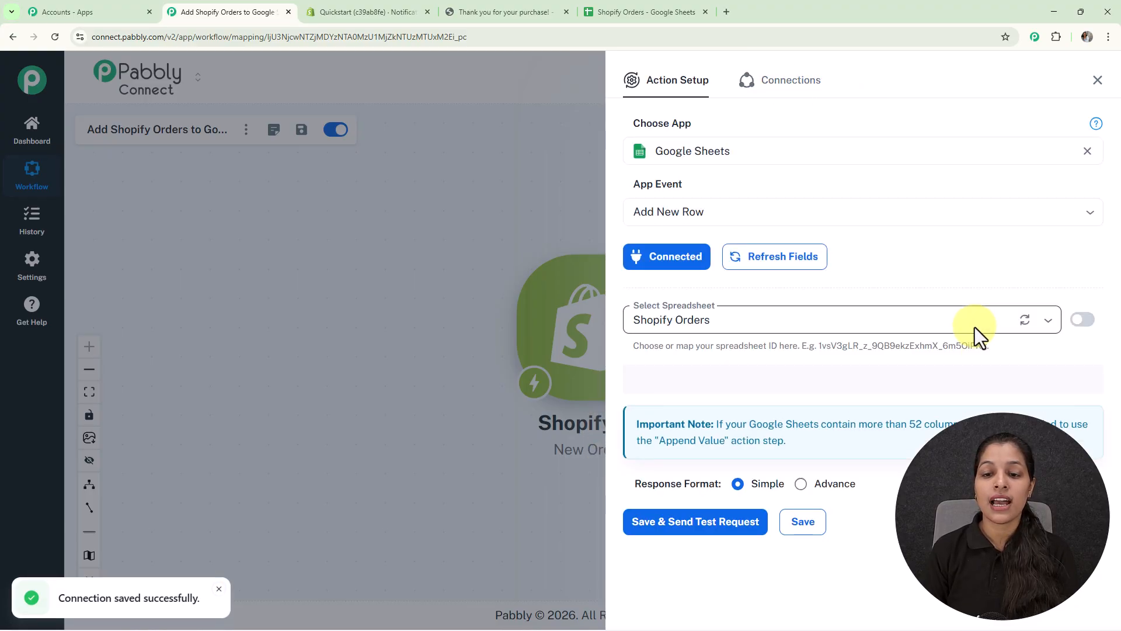
Select the Shopify Orders spreadsheet for the Add New Row action and look over its column fields.
{"action": "scroll", "coordinate": [925, 227], "scroll_direction": "down", "scroll_amount": 1}
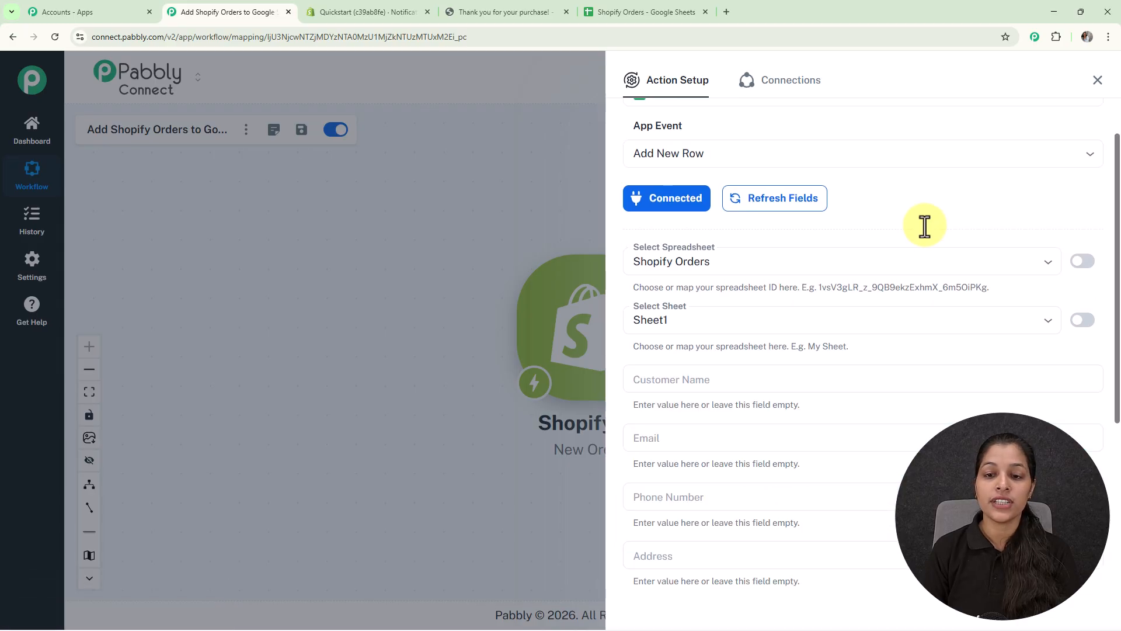
{"action": "scroll", "coordinate": [925, 226], "scroll_direction": "down", "scroll_amount": 1}
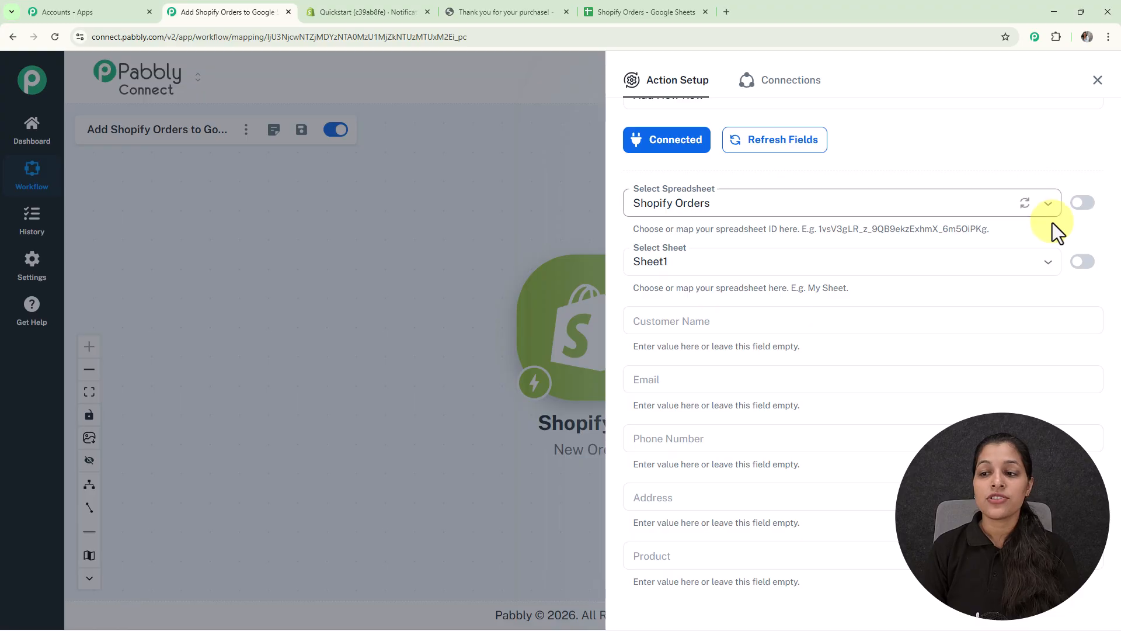
{"action": "left_click", "coordinate": [1049, 206]}
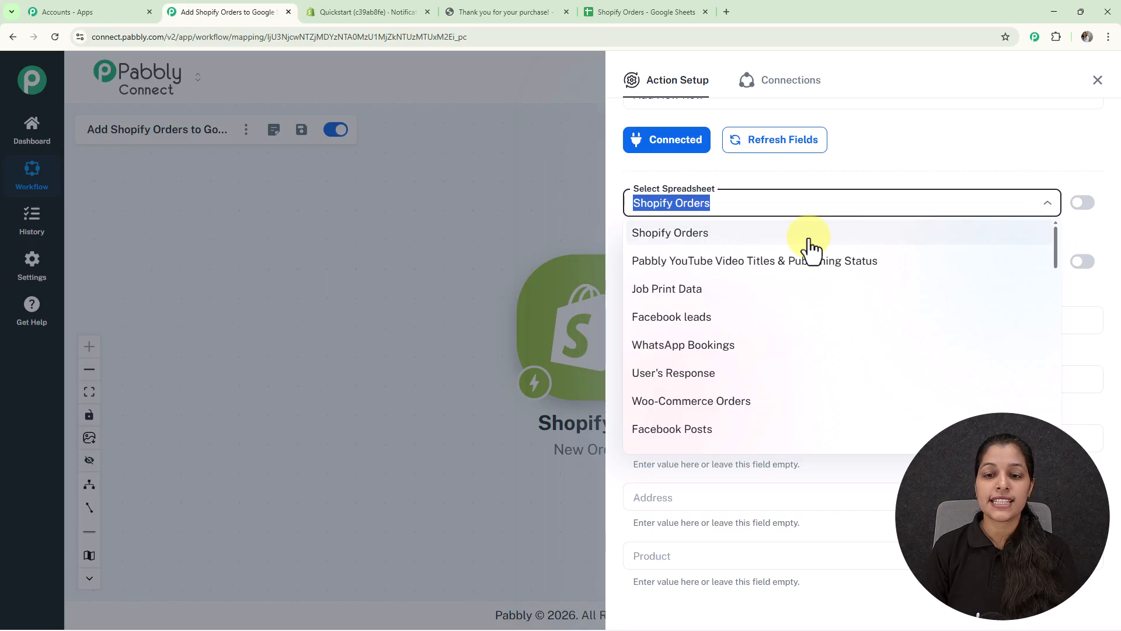
{"action": "left_click", "coordinate": [810, 237]}
{"action": "scroll", "coordinate": [847, 241], "scroll_direction": "down", "scroll_amount": 2}
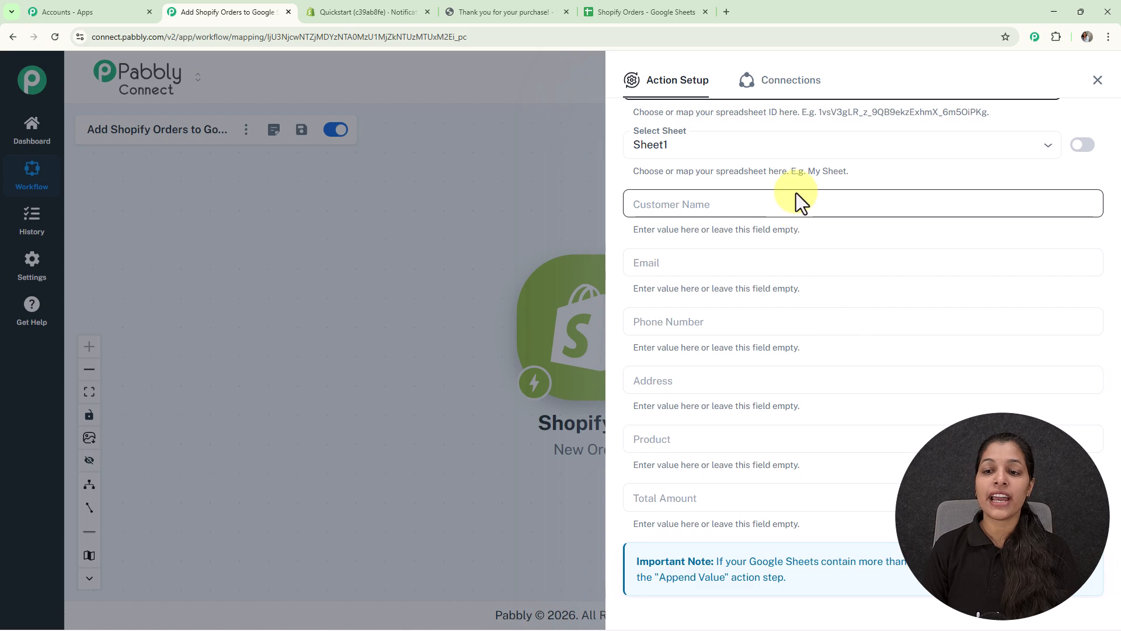
Map the Customer Name column to the shipping_address name value from the Shopify New Order trigger data.
{"action": "scroll", "coordinate": [738, 395], "scroll_direction": "down", "scroll_amount": 1}
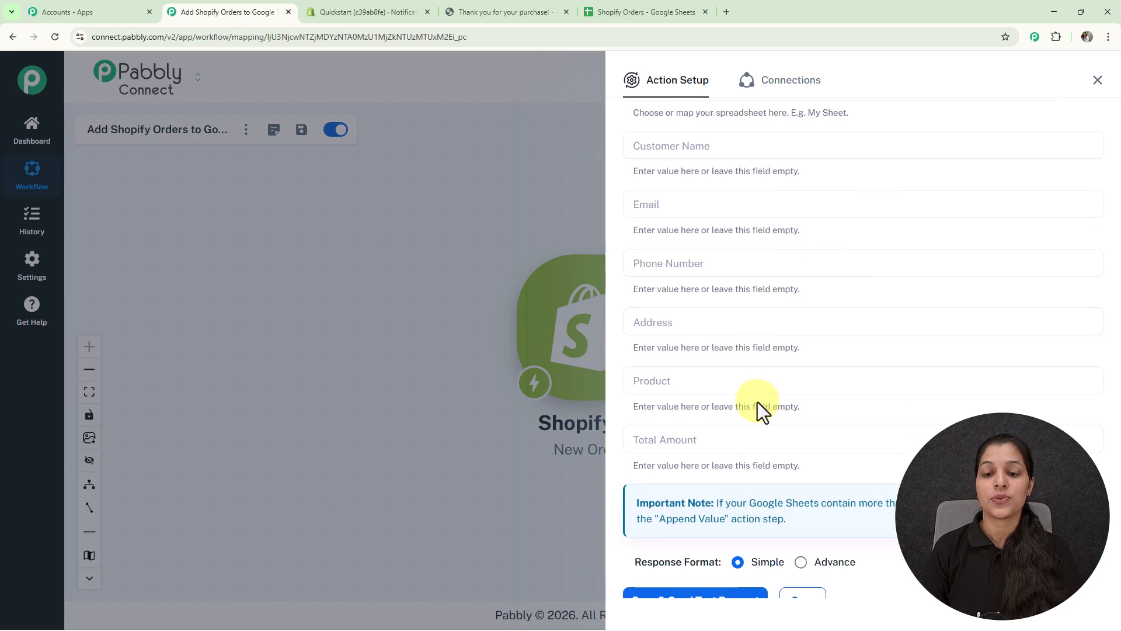
{"action": "scroll", "coordinate": [758, 402], "scroll_direction": "up", "scroll_amount": 1}
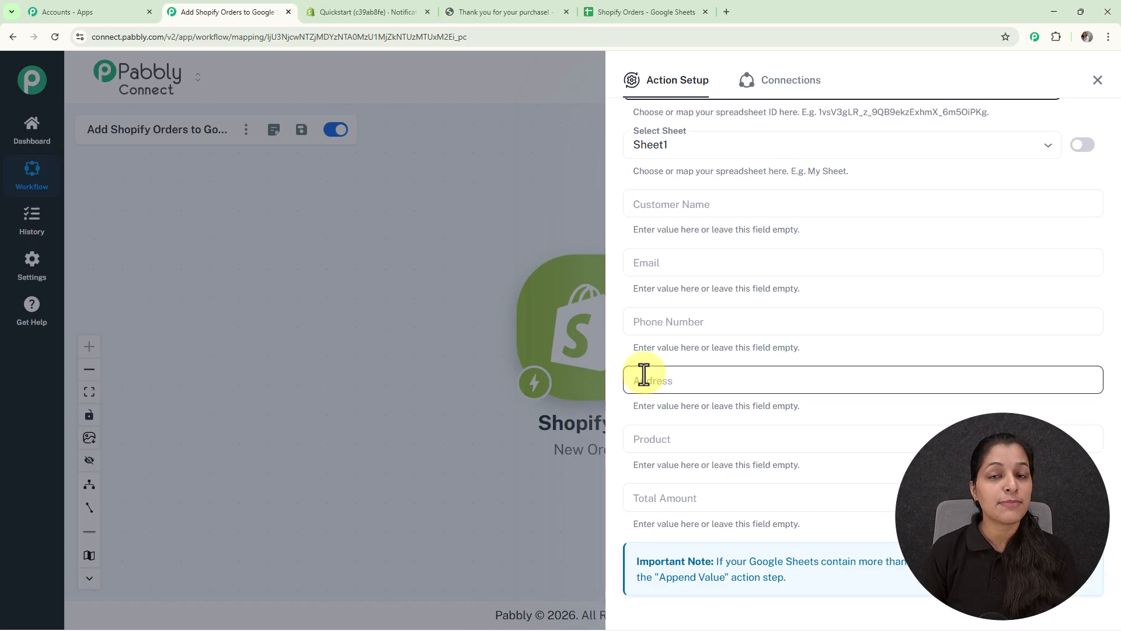
{"action": "left_click", "coordinate": [715, 207]}
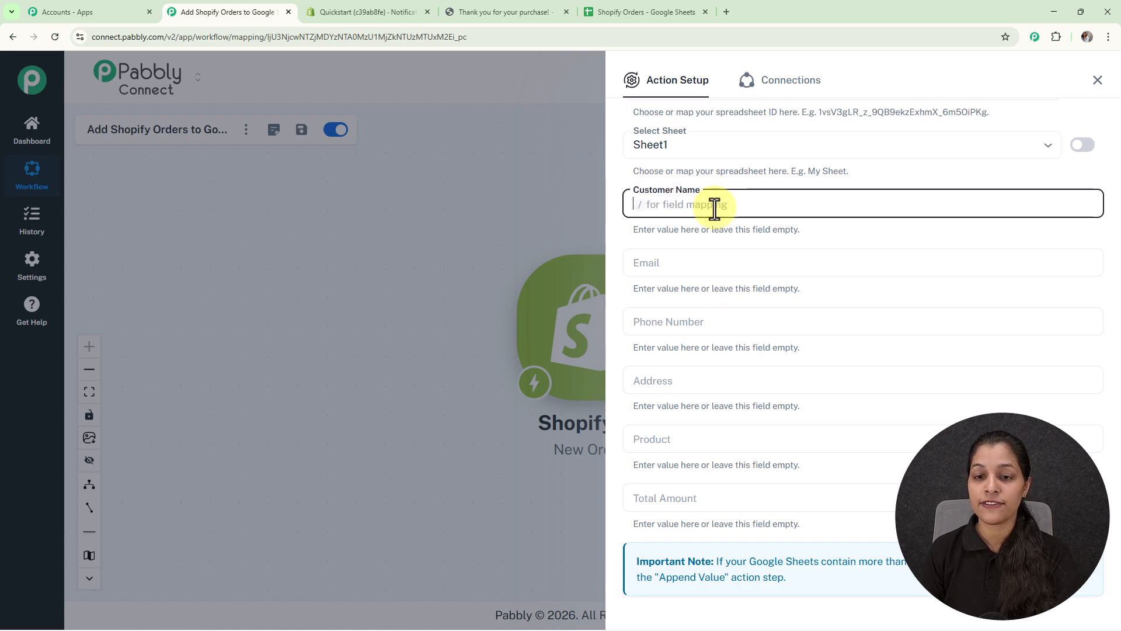
{"action": "type", "text": "/"}
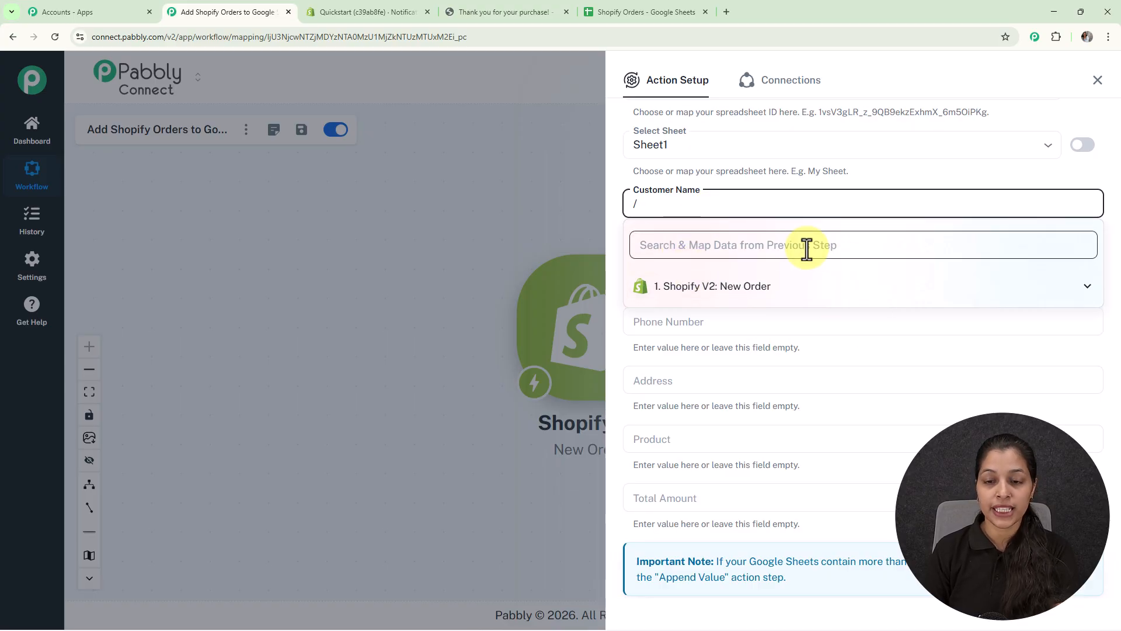
{"action": "left_click", "coordinate": [744, 297]}
{"action": "scroll", "coordinate": [783, 419], "scroll_direction": "down", "scroll_amount": 5}
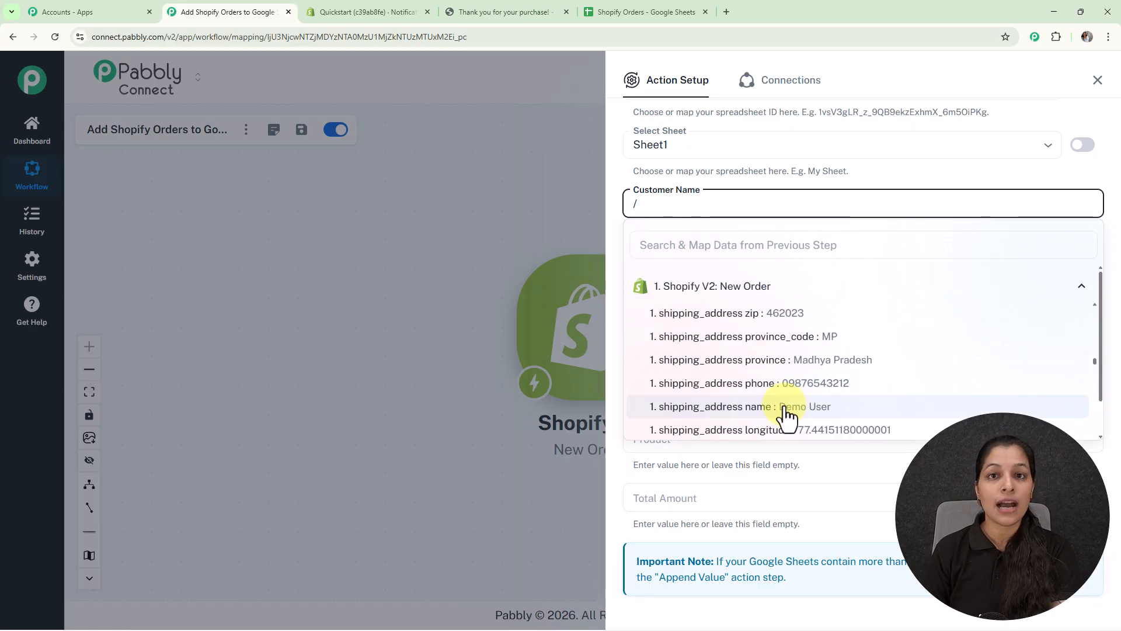
{"action": "left_click", "coordinate": [786, 409]}
Map the Email column to the order's email value, found by searching the trigger data for "ema".
{"action": "left_click", "coordinate": [708, 257]}
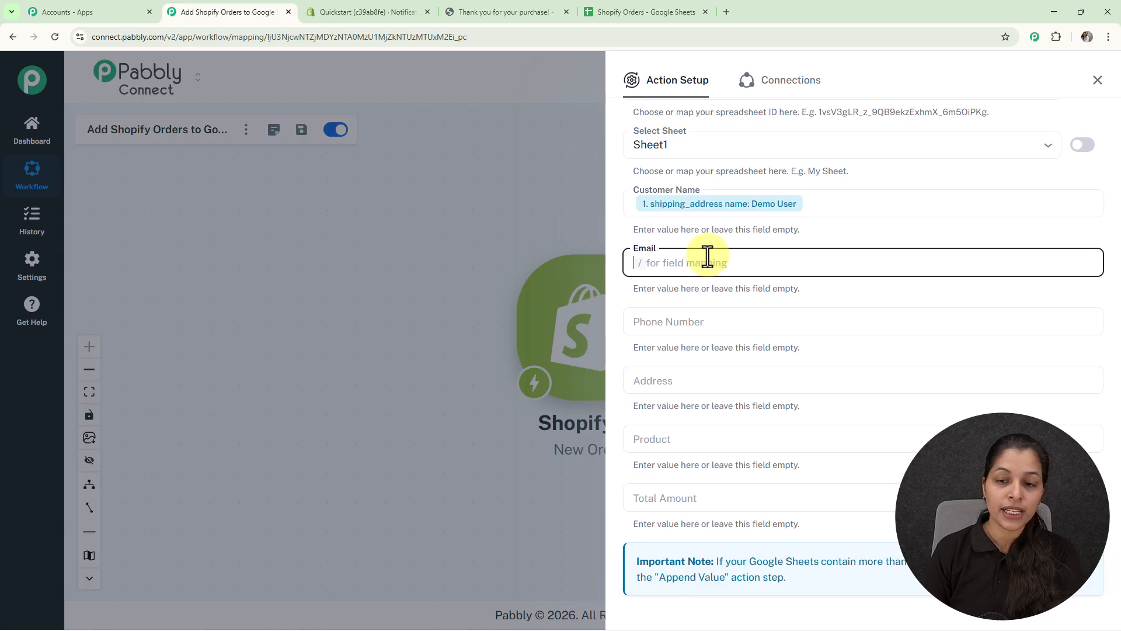
{"action": "type", "text": "/"}
{"action": "type", "text": "ema"}
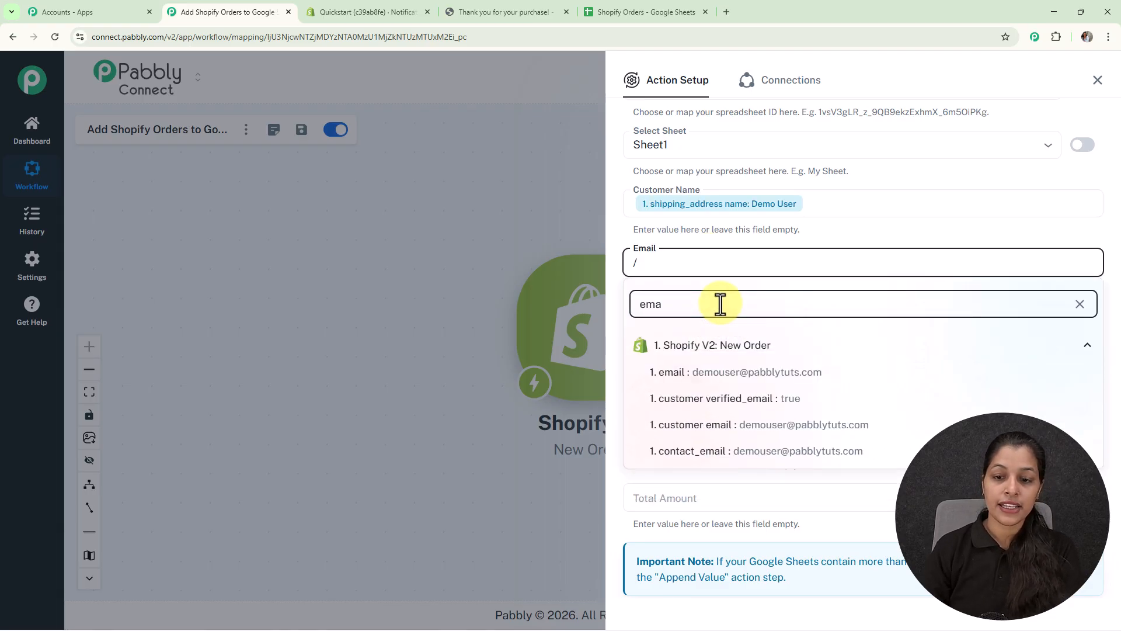
{"action": "left_click", "coordinate": [720, 374]}
Map the Phone Number column to the shipping_address phone value, found by searching the trigger data for "ph".
{"action": "left_click", "coordinate": [719, 330]}
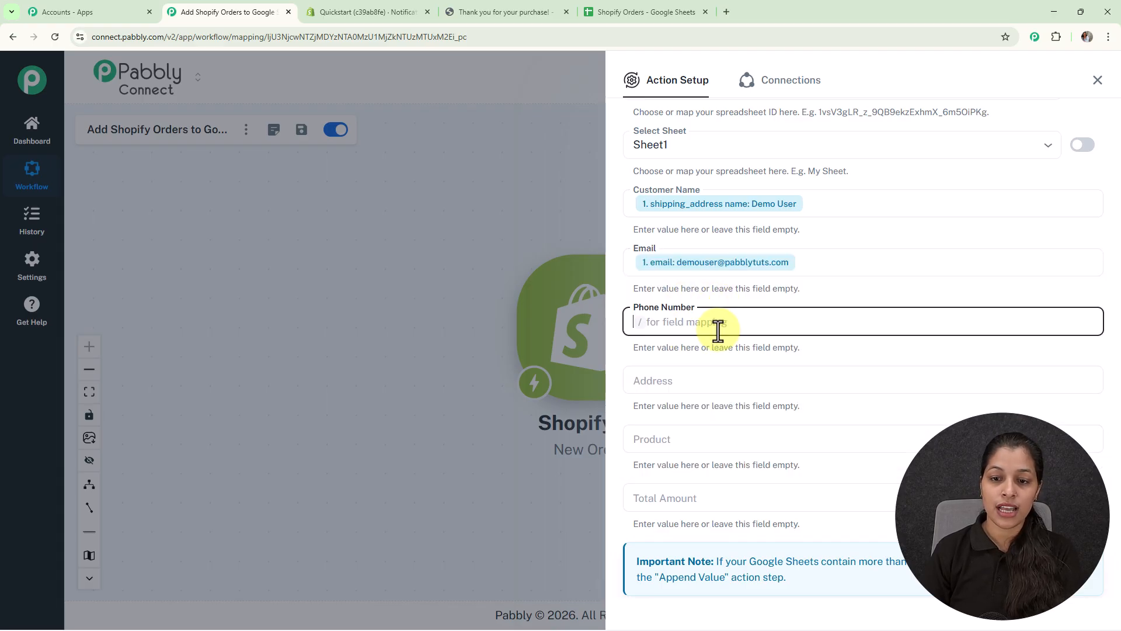
{"action": "type", "text": "/"}
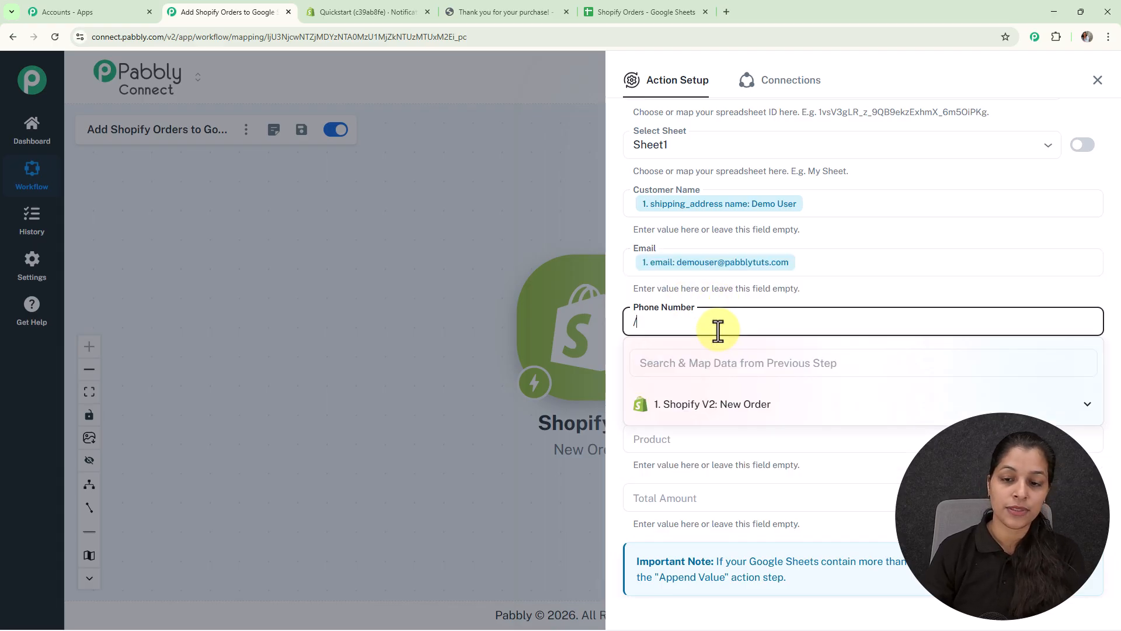
{"action": "left_click", "coordinate": [710, 376]}
{"action": "type", "text": "ph"}
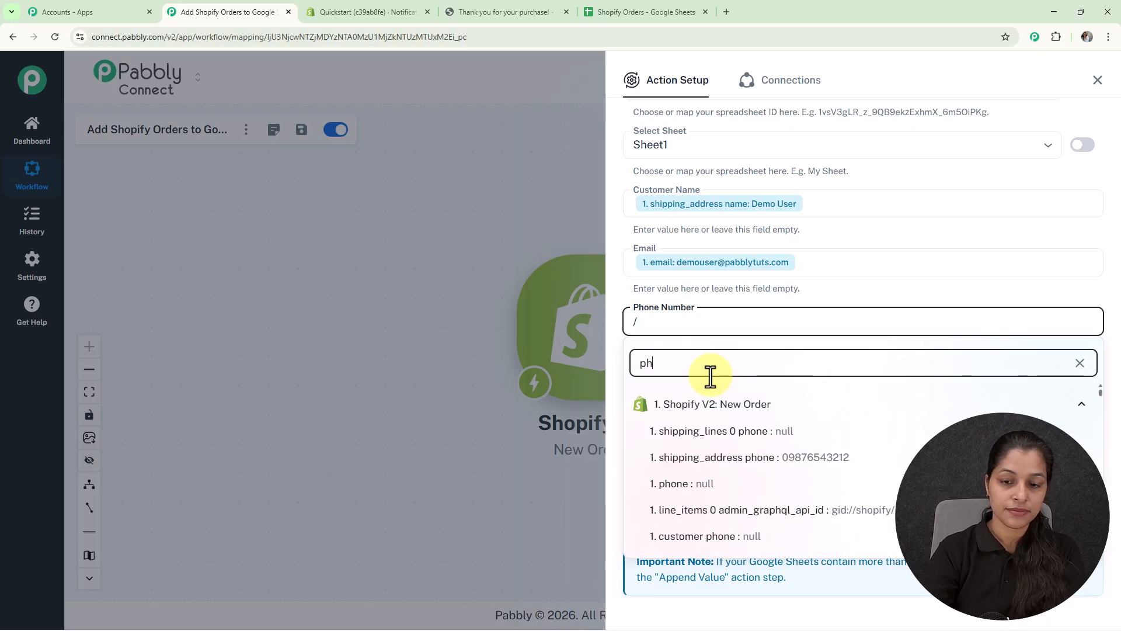
{"action": "left_click", "coordinate": [723, 458]}
Map the Address column to the shipping_address address1, city and province values from the trigger data, in that order.
{"action": "left_click", "coordinate": [698, 379]}
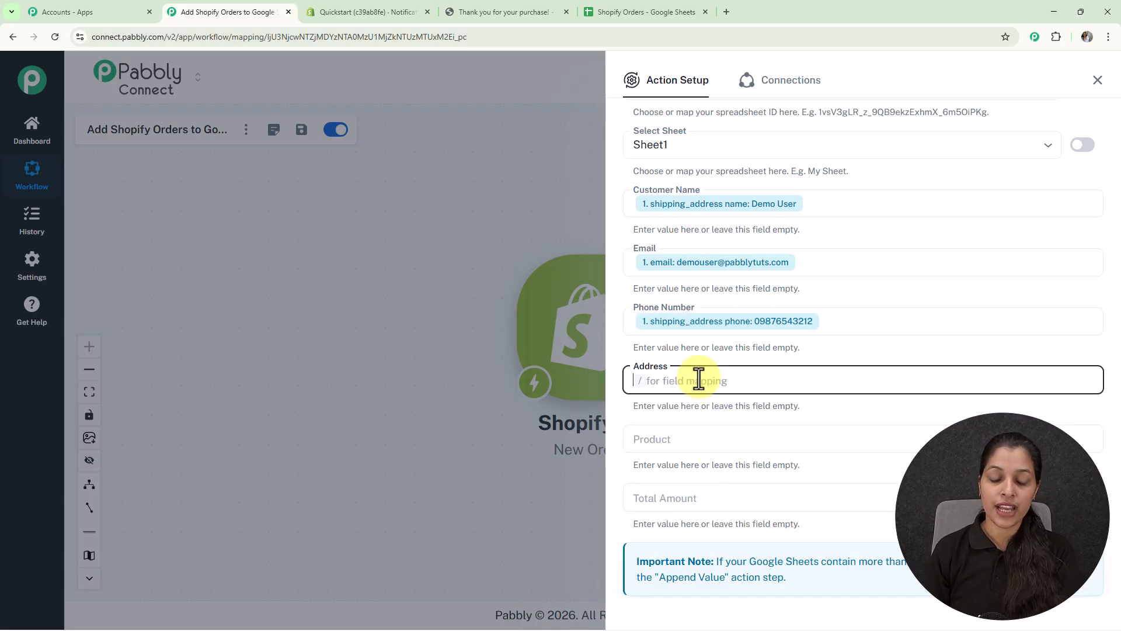
{"action": "type", "text": "/"}
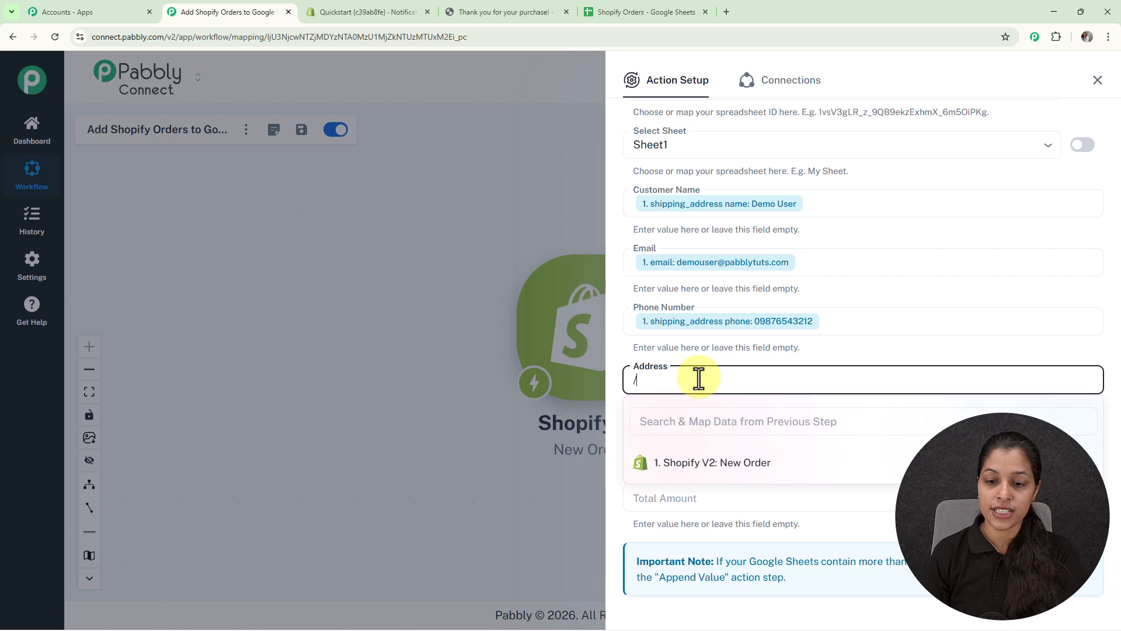
{"action": "type", "text": "add"}
{"action": "scroll", "coordinate": [904, 471], "scroll_direction": "down", "scroll_amount": 6}
{"action": "scroll", "coordinate": [904, 472], "scroll_direction": "up", "scroll_amount": 1}
{"action": "left_click", "coordinate": [809, 456]}
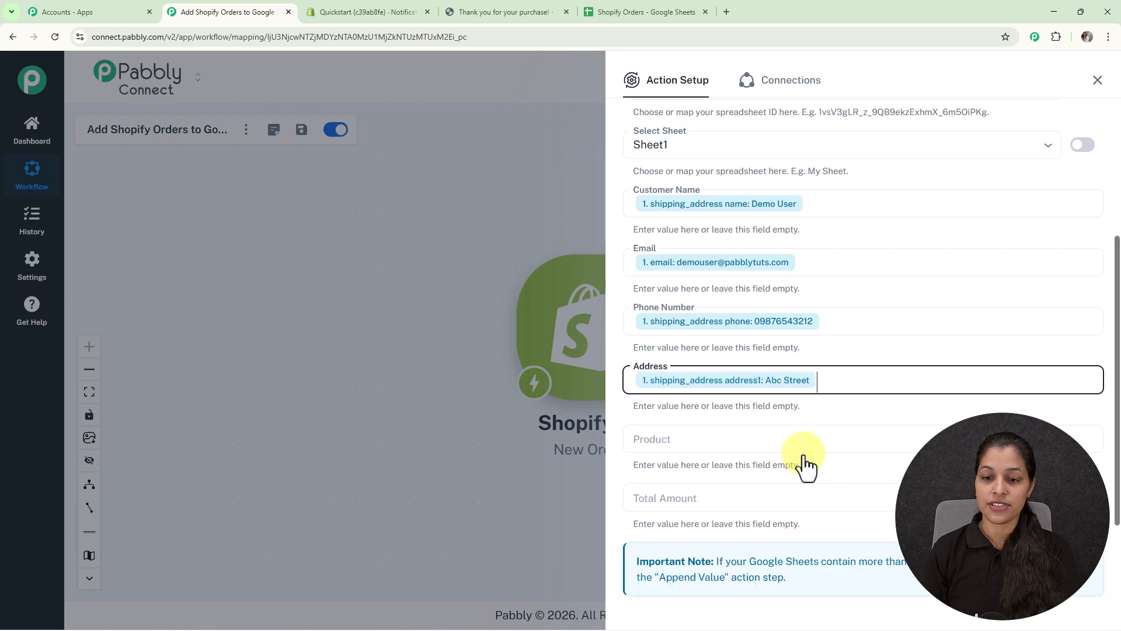
{"action": "type", "text": "/"}
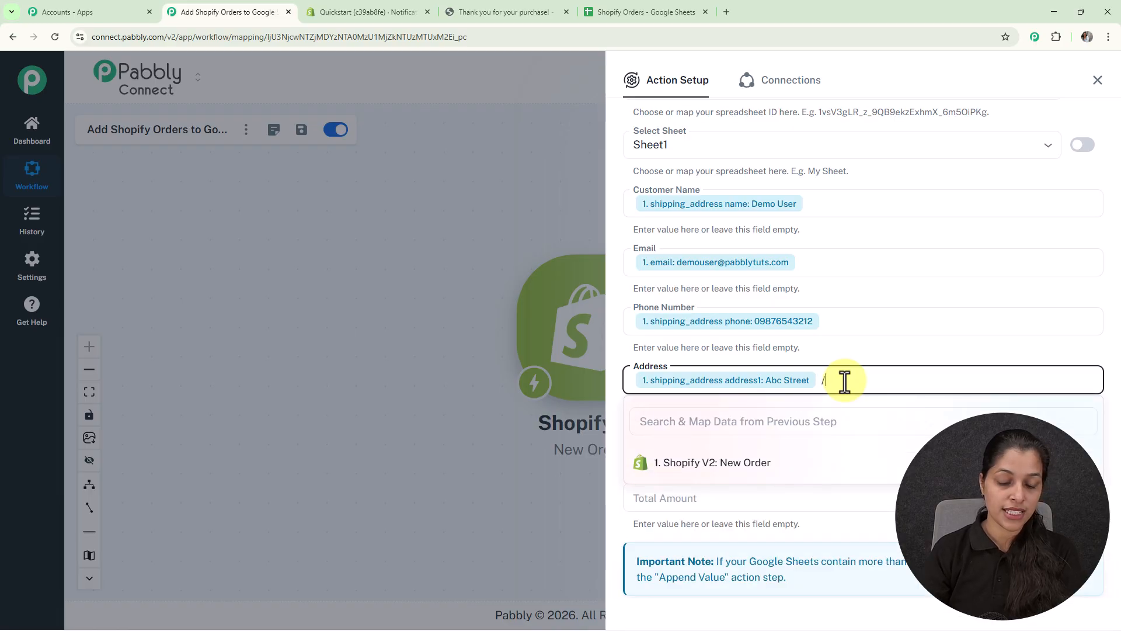
{"action": "type", "text": "ci"}
{"action": "left_click", "coordinate": [819, 500]}
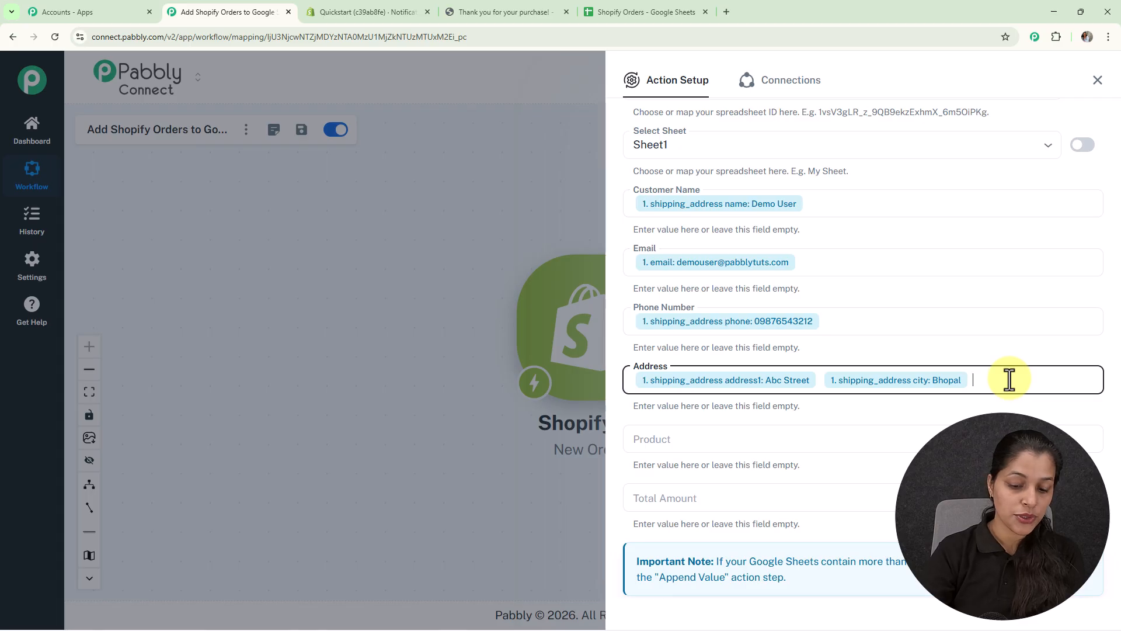
{"action": "type", "text": "/add"}
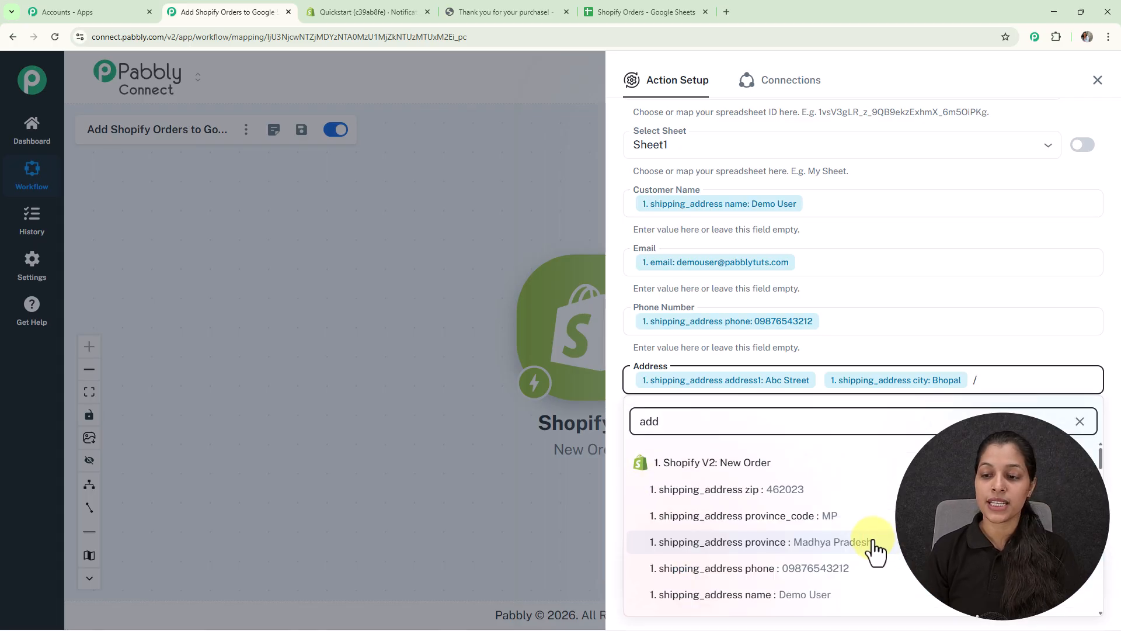
{"action": "left_click", "coordinate": [874, 546]}
Map the Product column to the line_items 0 title value, found by searching the trigger data for "it".
{"action": "scroll", "coordinate": [742, 266], "scroll_direction": "down", "scroll_amount": 2}
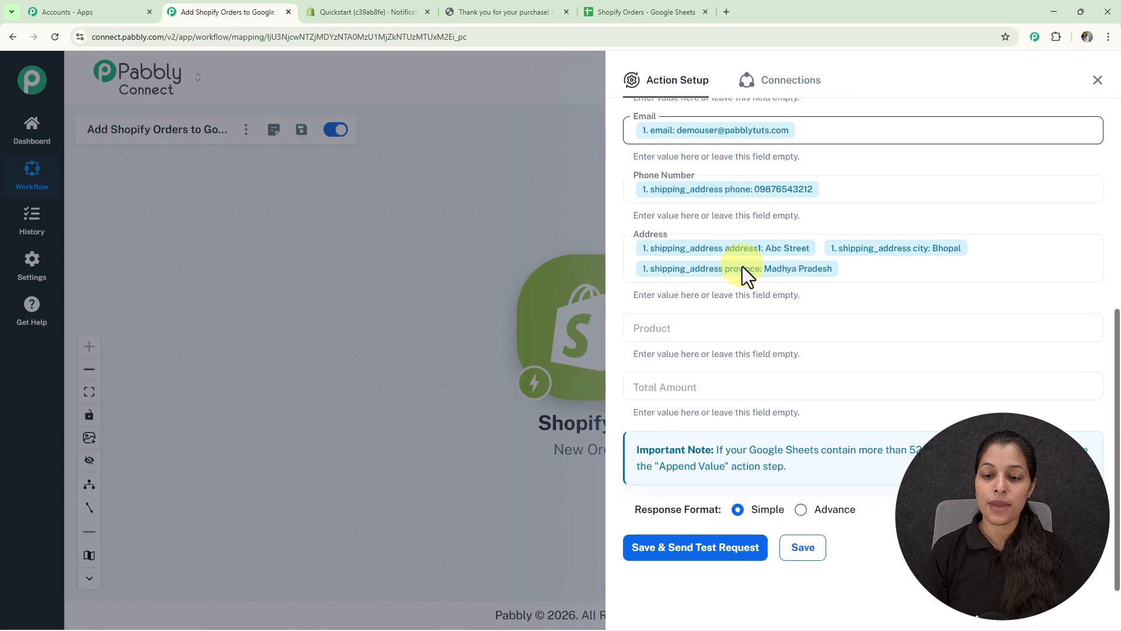
{"action": "left_click", "coordinate": [733, 320]}
{"action": "type", "text": "/"}
{"action": "left_click", "coordinate": [741, 362]}
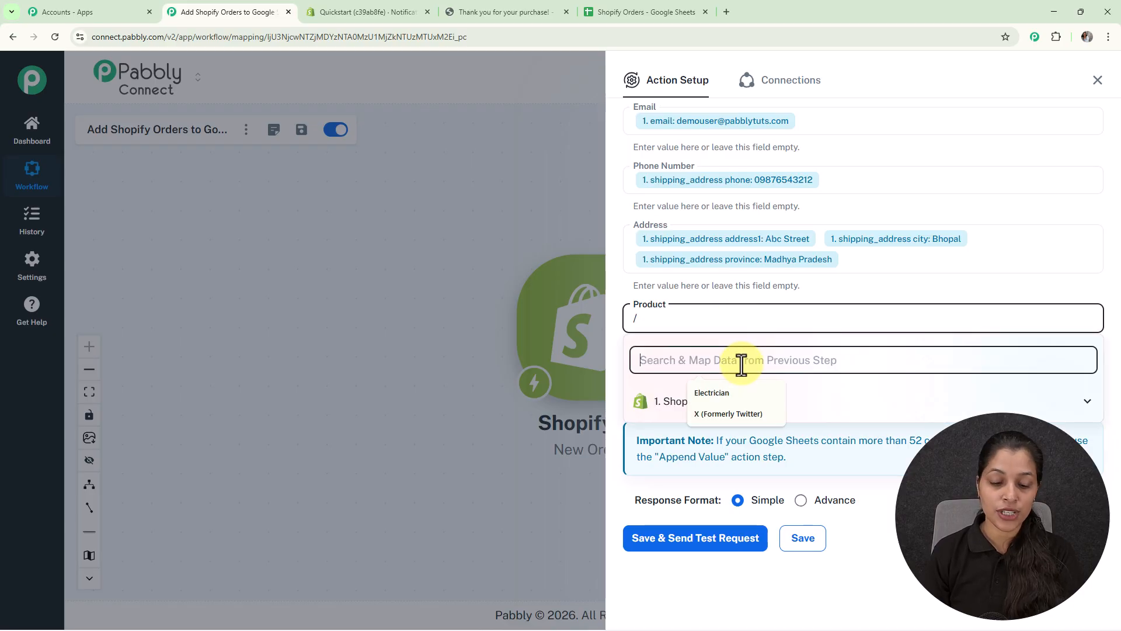
{"action": "type", "text": "it"}
{"action": "scroll", "coordinate": [845, 468], "scroll_direction": "down", "scroll_amount": 3}
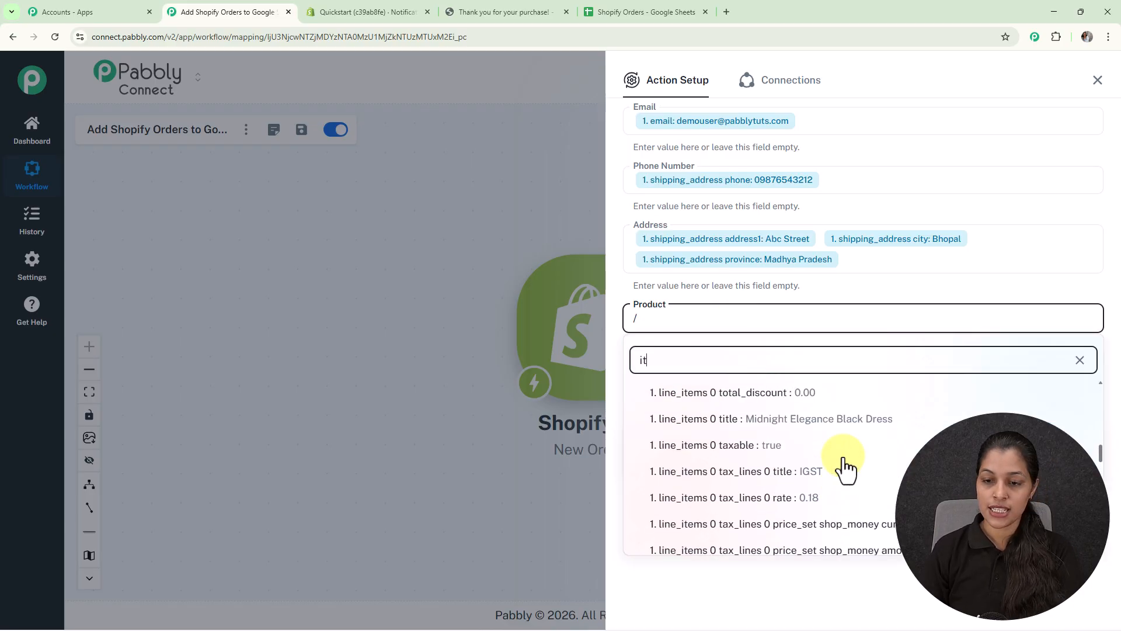
{"action": "left_click", "coordinate": [876, 435]}
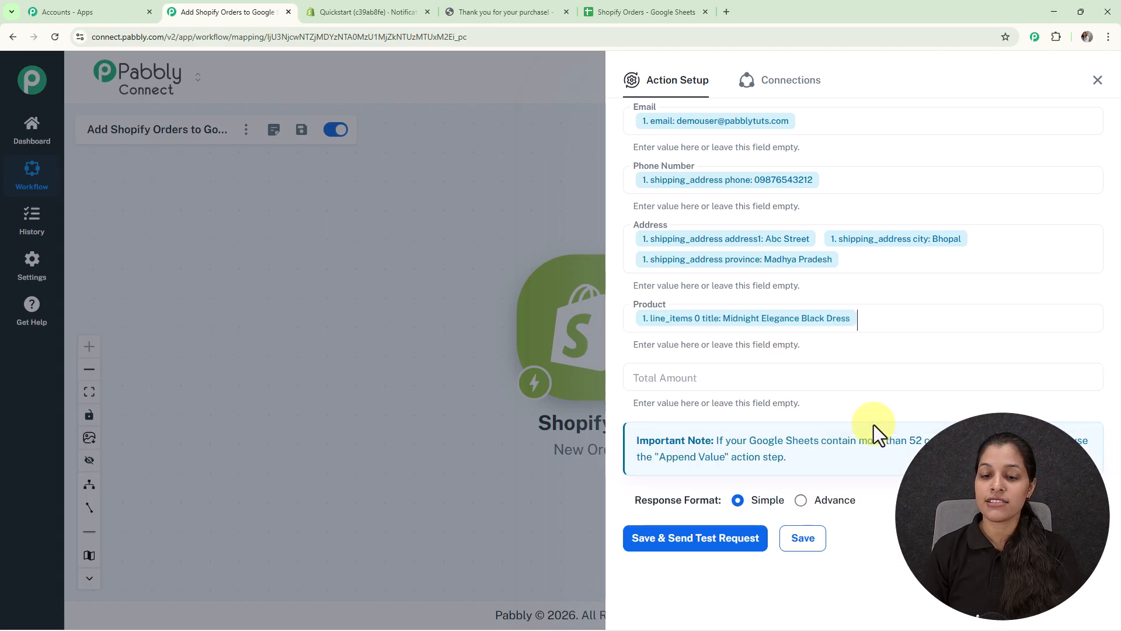
Map the Total Amount column to the total_price value from the Shopify New Order trigger data.
{"action": "left_click", "coordinate": [746, 375]}
{"action": "type", "text": "/"}
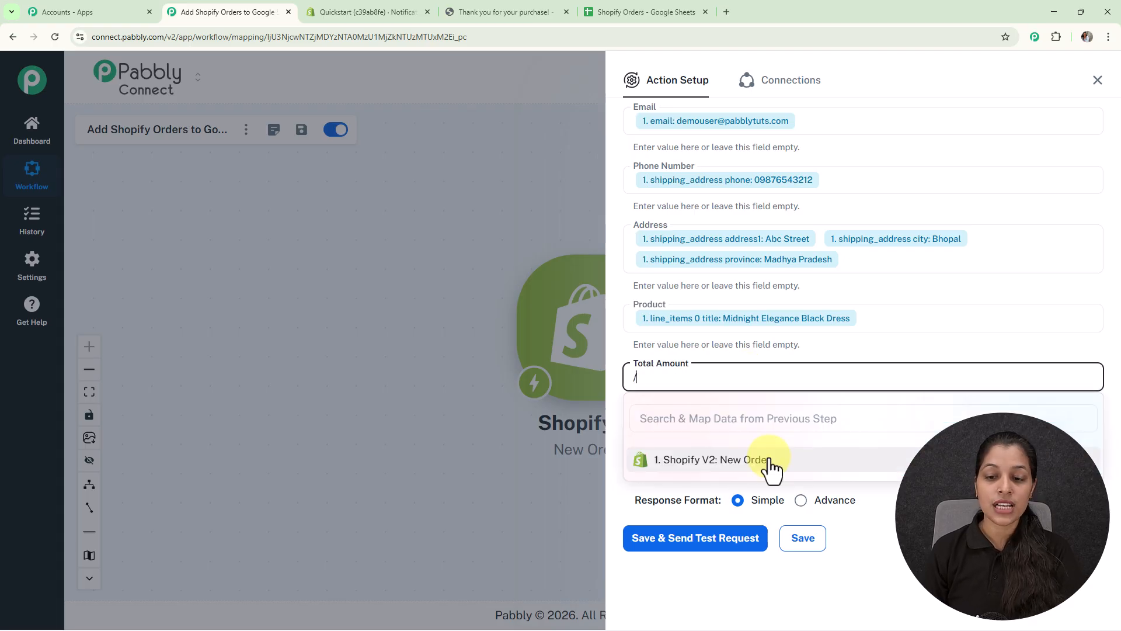
{"action": "left_click", "coordinate": [769, 465]}
{"action": "scroll", "coordinate": [860, 513], "scroll_direction": "down", "scroll_amount": 1}
{"action": "scroll", "coordinate": [860, 513], "scroll_direction": "down", "scroll_amount": 6}
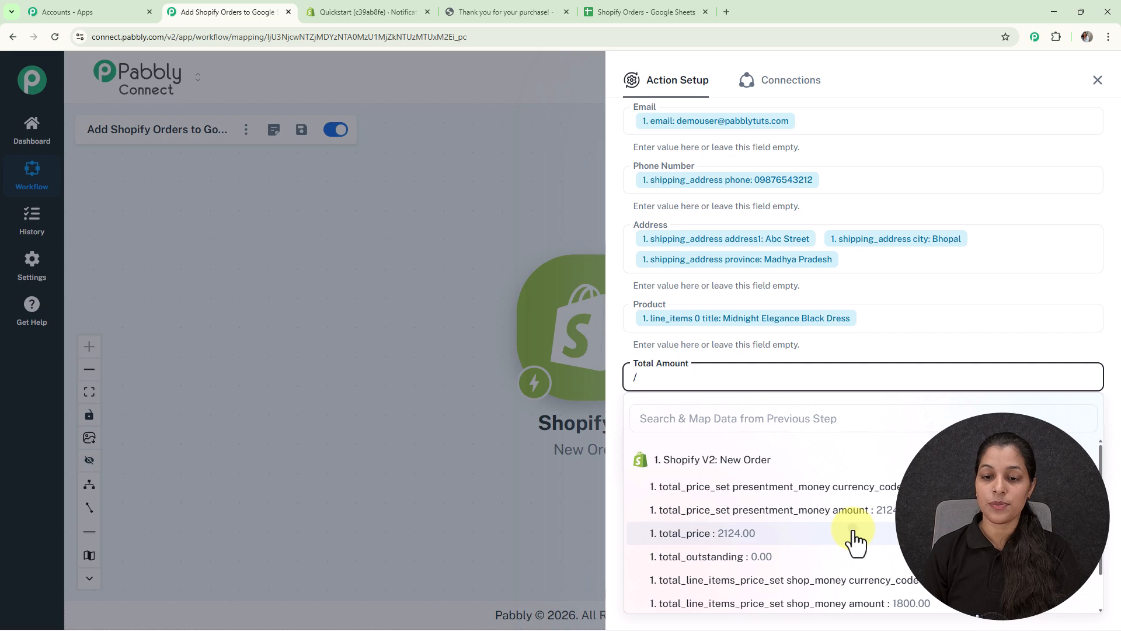
{"action": "left_click", "coordinate": [854, 534]}
Review the mapped columns, then save the Add New Row action with a test request and examine the response received.
{"action": "scroll", "coordinate": [759, 228], "scroll_direction": "up", "scroll_amount": 4}
{"action": "scroll", "coordinate": [758, 293], "scroll_direction": "down", "scroll_amount": 4}
{"action": "scroll", "coordinate": [761, 292], "scroll_direction": "up", "scroll_amount": 3}
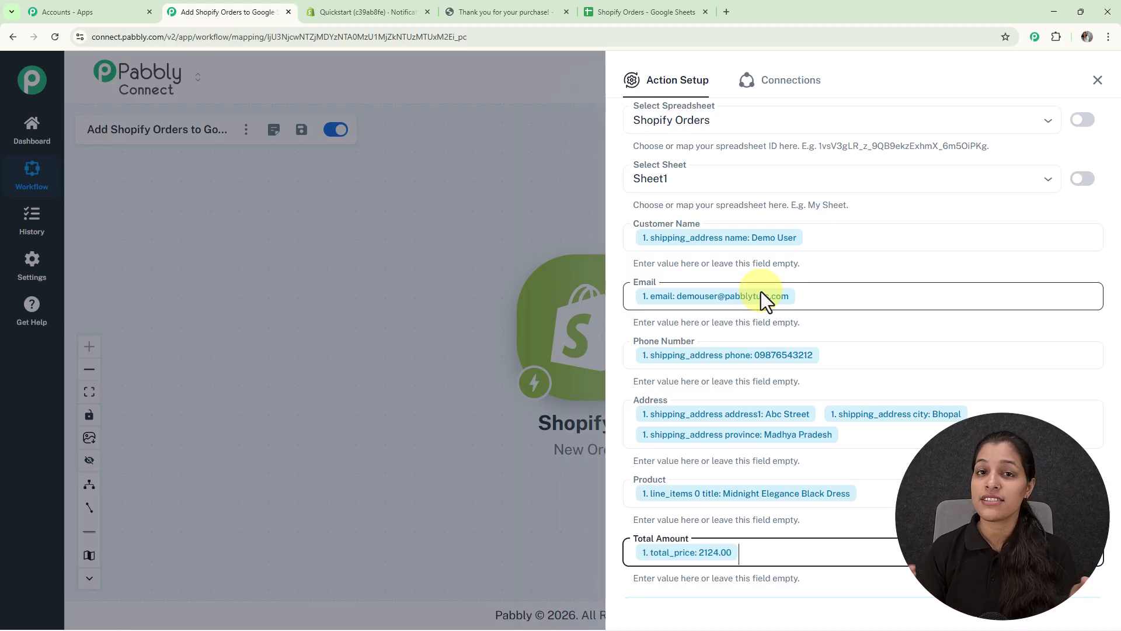
{"action": "scroll", "coordinate": [762, 292], "scroll_direction": "down", "scroll_amount": 3}
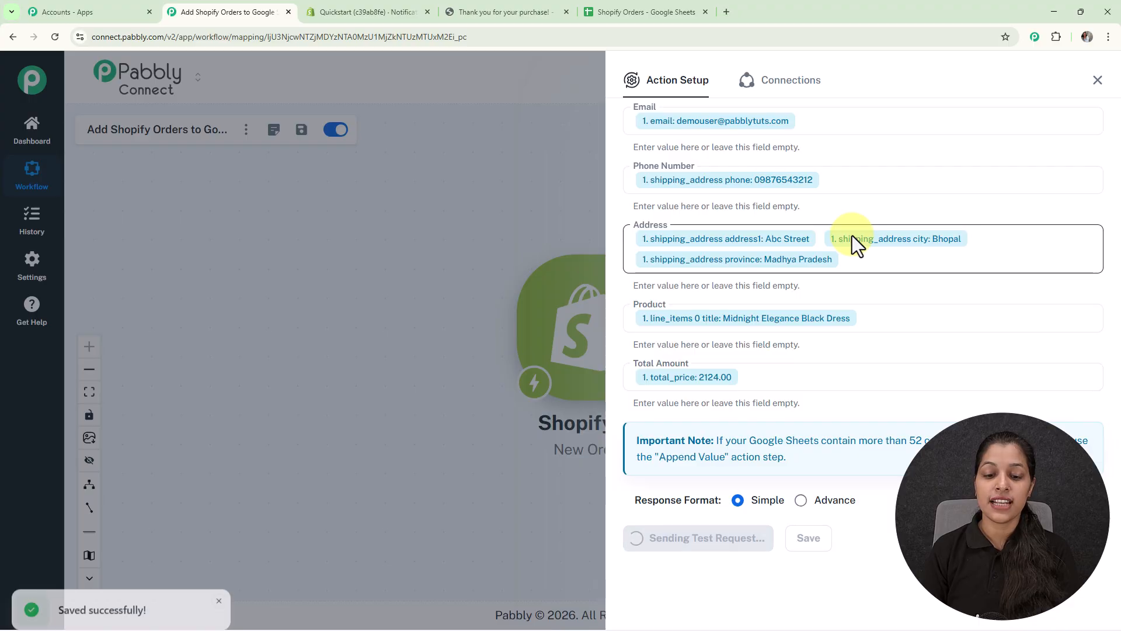
{"action": "scroll", "coordinate": [852, 234], "scroll_direction": "down", "scroll_amount": 5}
{"action": "scroll", "coordinate": [847, 245], "scroll_direction": "down", "scroll_amount": 2}
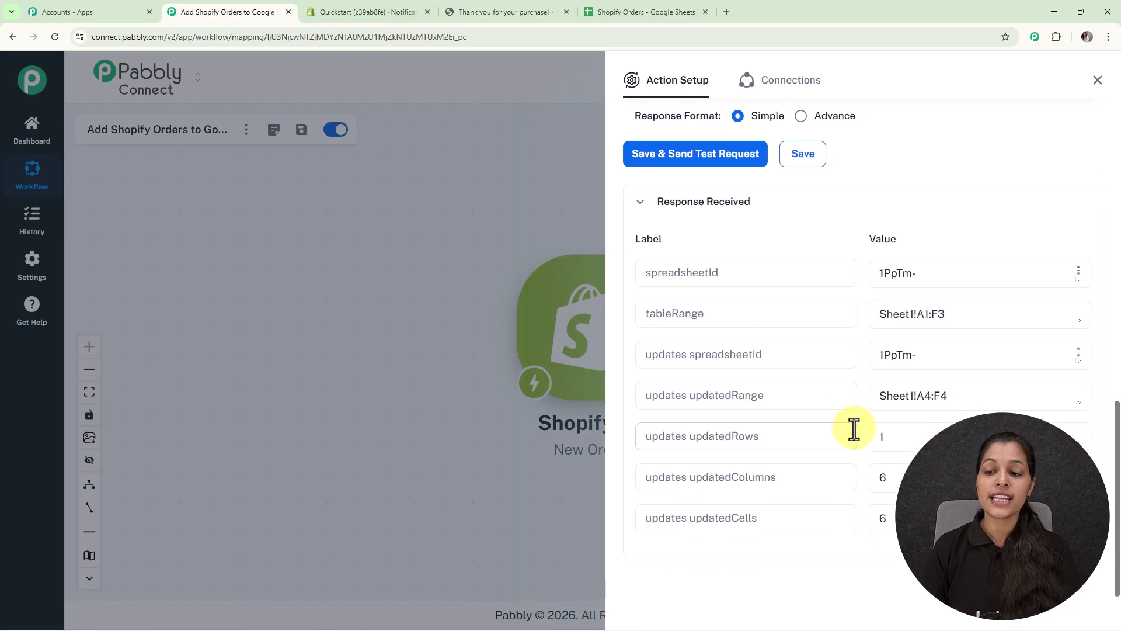
{"action": "scroll", "coordinate": [964, 403], "scroll_direction": "up", "scroll_amount": 7}
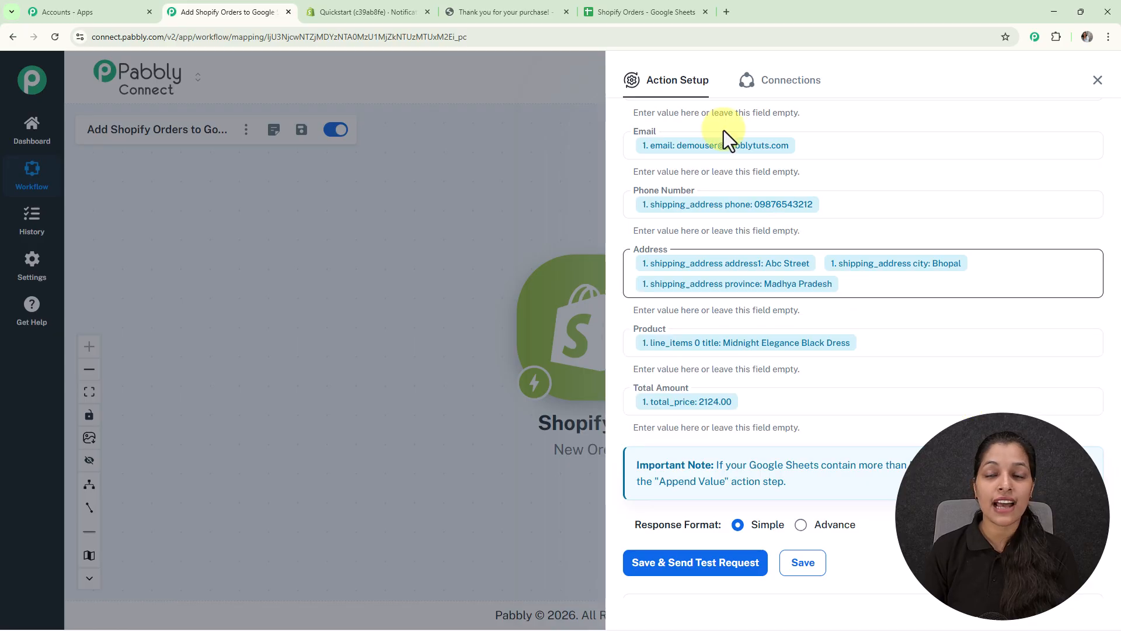
Check the Shopify Orders Google Sheet for the test row, then return to the Pabbly Connect workflow and close the action setup.
{"action": "left_click", "coordinate": [643, 9]}
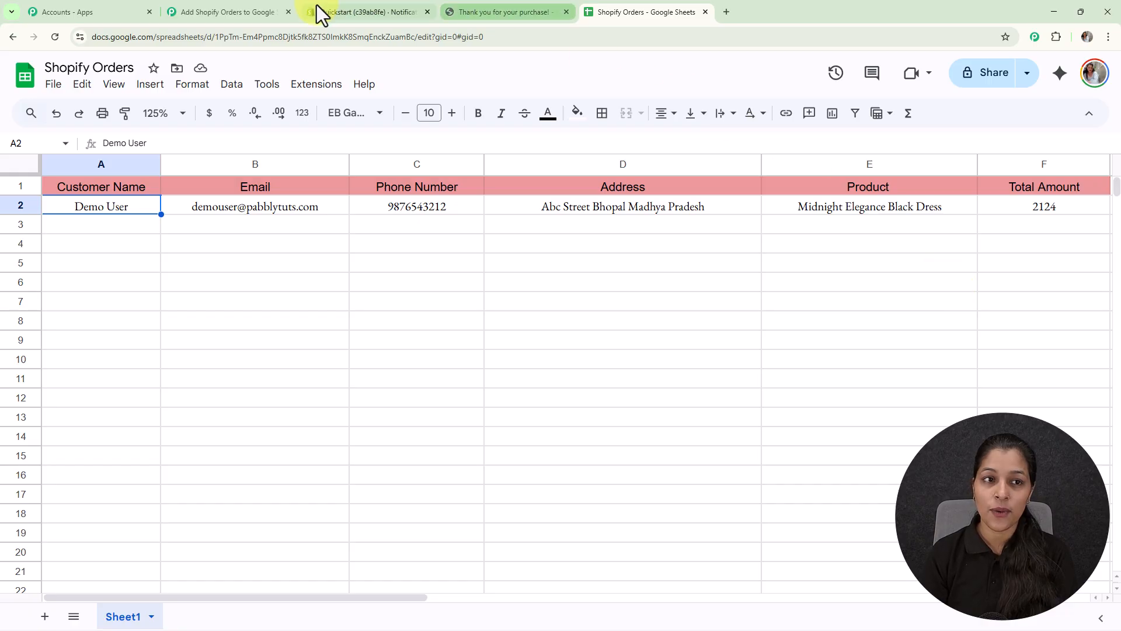
{"action": "left_click", "coordinate": [240, 6]}
{"action": "left_click", "coordinate": [1097, 80]}
{"action": "left_click_drag", "start_coordinate": [753, 366], "coordinate": [634, 377]}
{"action": "left_click_drag", "start_coordinate": [745, 356], "coordinate": [638, 333]}
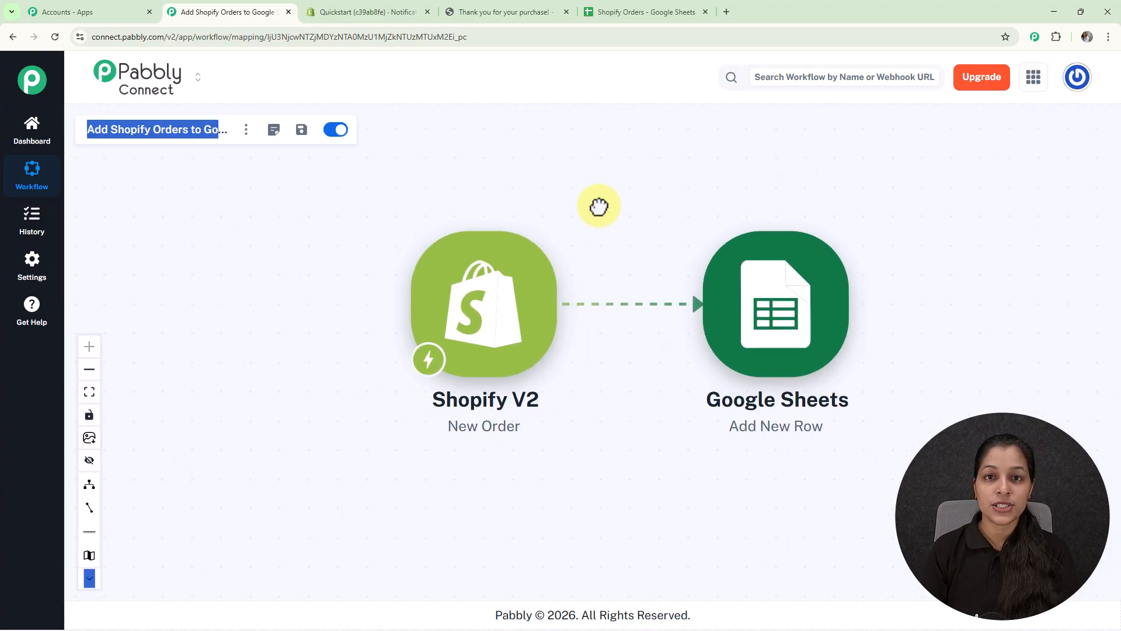
{"action": "left_click", "coordinate": [578, 86]}
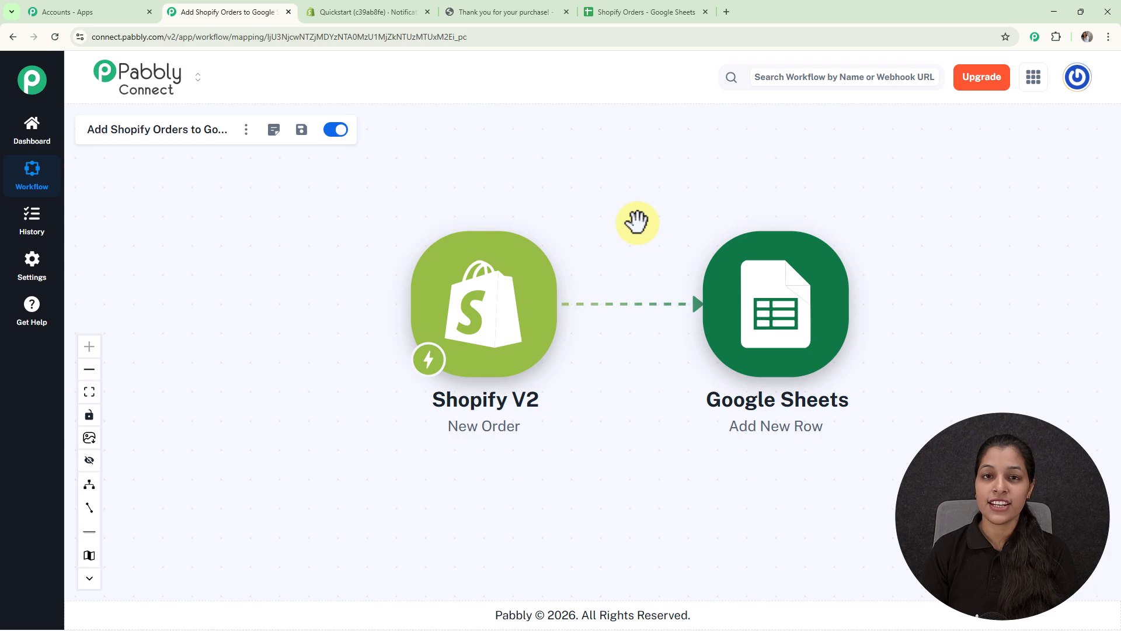